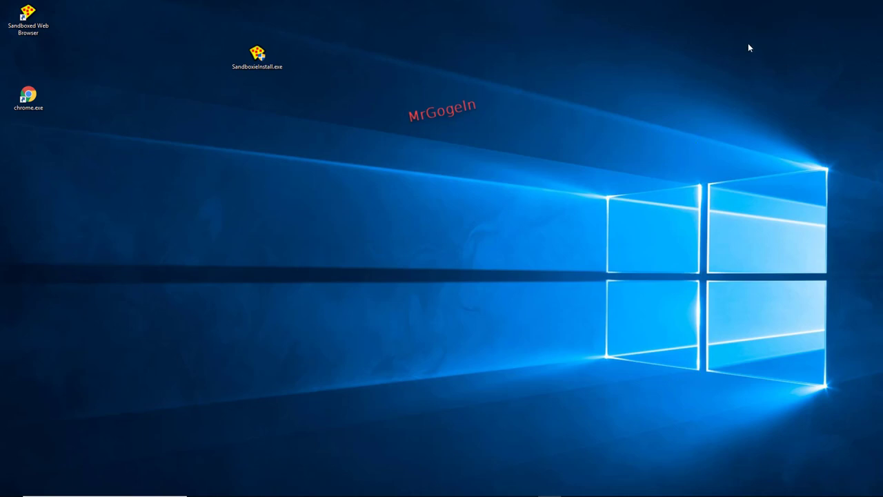
{"action": "left_click_drag", "start_coordinate": [169, 7], "coordinate": [296, 104]}
{"action": "left_click_drag", "start_coordinate": [247, 50], "coordinate": [433, 142]}
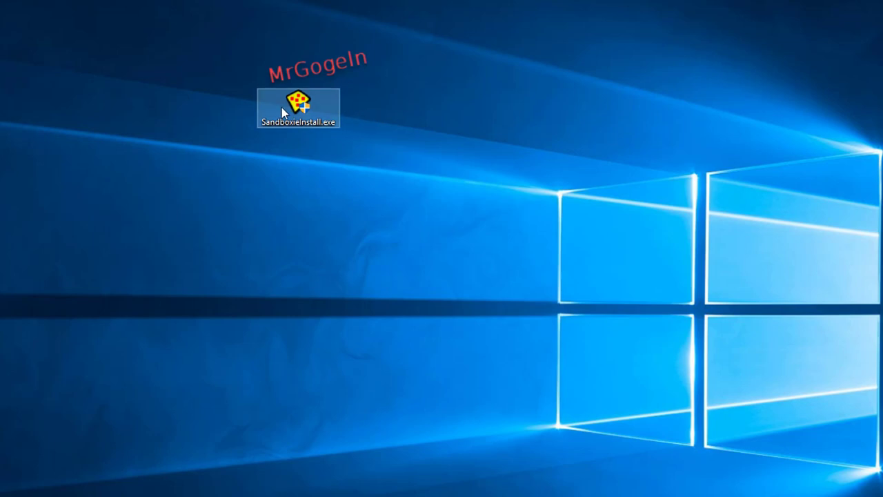
{"action": "mouse_move", "coordinate": [282, 107]}
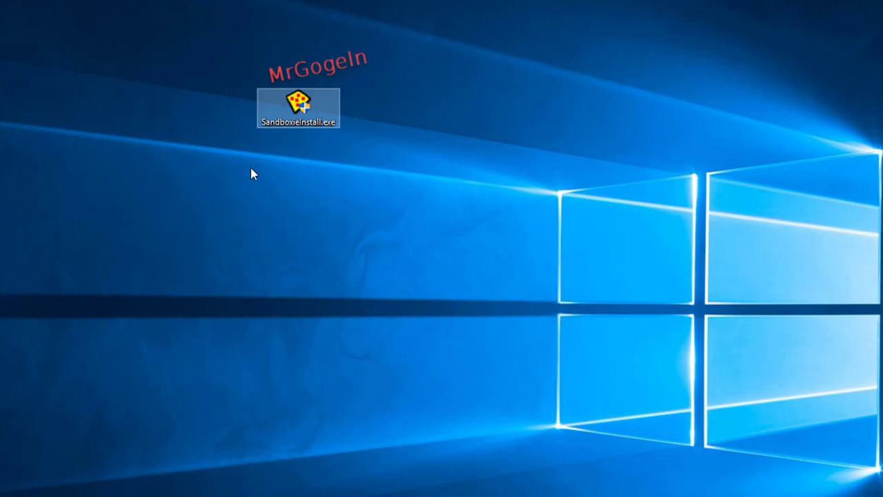
{"action": "left_click_drag", "start_coordinate": [89, 1], "coordinate": [556, 339]}
{"action": "left_click_drag", "start_coordinate": [293, 104], "coordinate": [211, 9]}
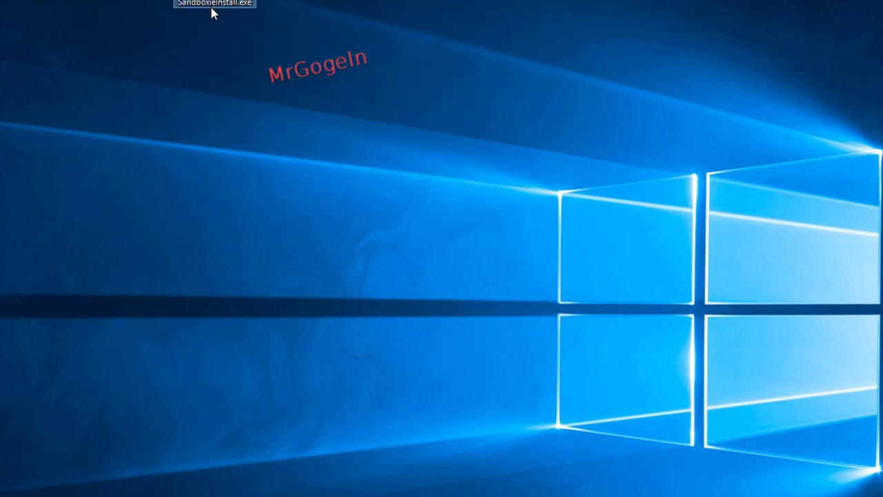
{"action": "key", "text": "F2"}
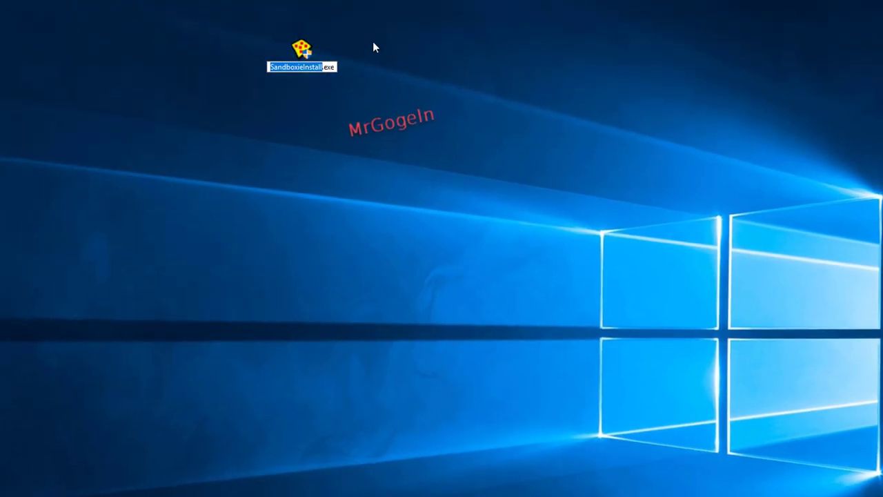
{"action": "key", "text": "Return"}
{"action": "left_click", "coordinate": [399, 61]}
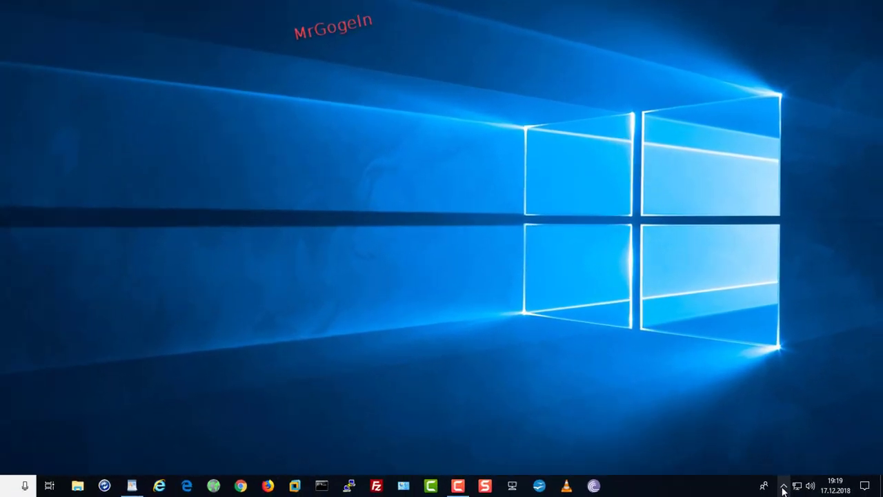
Step: Open Sandboxie Control from its background icon and reposition its window and the SandboxieInstall.exe icon on the desktop
{"action": "left_click", "coordinate": [784, 482]}
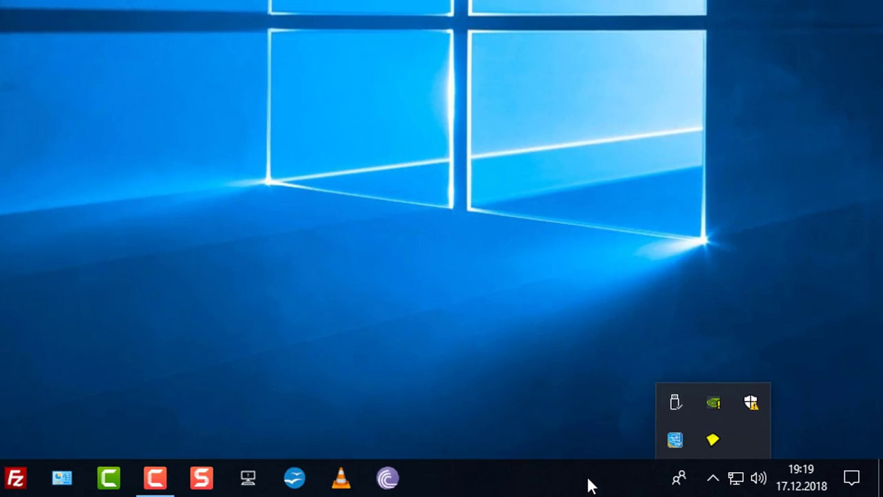
{"action": "left_click", "coordinate": [713, 445]}
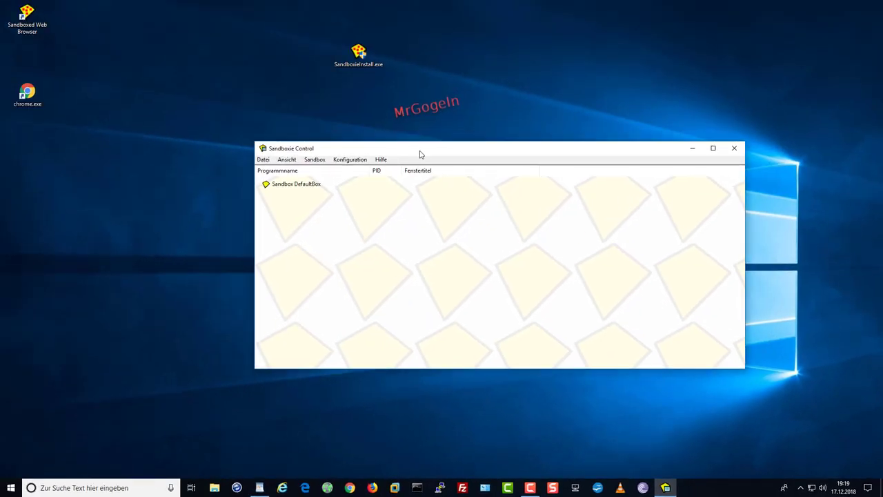
{"action": "left_click_drag", "start_coordinate": [420, 153], "coordinate": [486, 90]}
{"action": "left_click", "coordinate": [358, 54]}
{"action": "left_click_drag", "start_coordinate": [358, 54], "coordinate": [248, 15]}
{"action": "left_click_drag", "start_coordinate": [501, 93], "coordinate": [537, 57]}
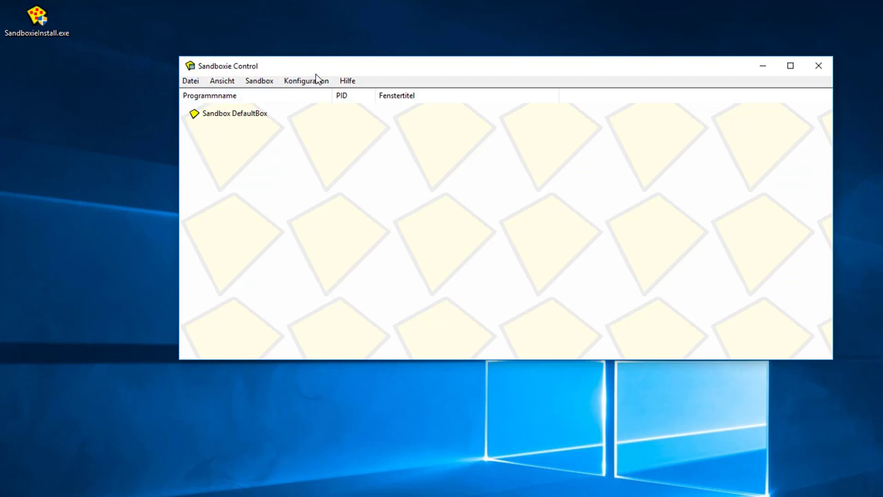
Step: Start Firefox inside the DefaultBox sandbox, choosing it from the programs offered by the sandboxed Start menu
{"action": "left_click", "coordinate": [263, 84]}
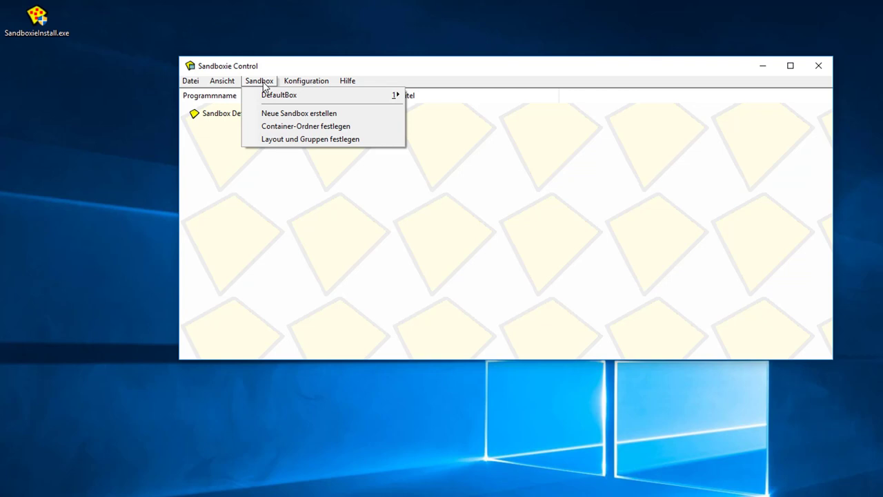
{"action": "mouse_move", "coordinate": [262, 94]}
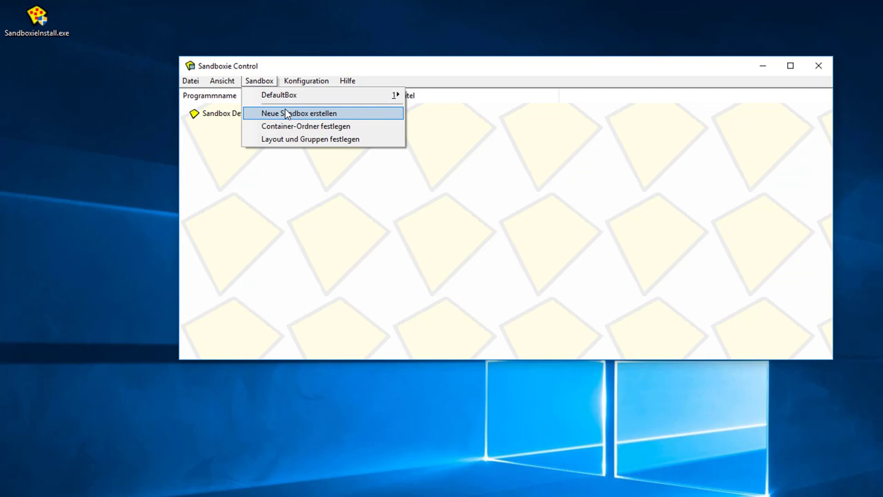
{"action": "left_click", "coordinate": [259, 81]}
{"action": "left_click", "coordinate": [259, 82]}
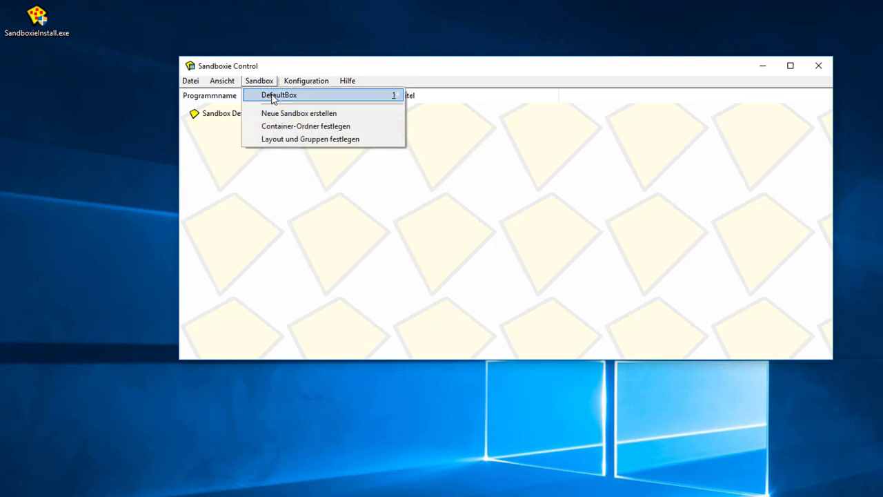
{"action": "mouse_move", "coordinate": [273, 98]}
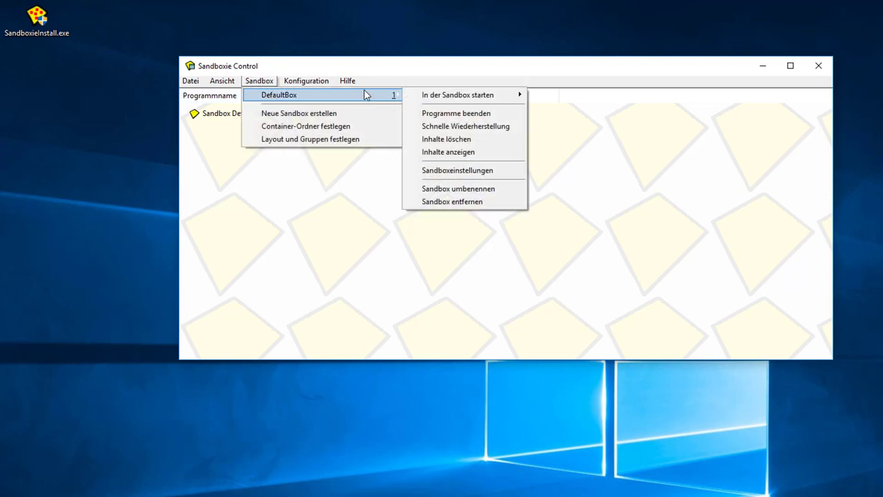
{"action": "mouse_move", "coordinate": [442, 97]}
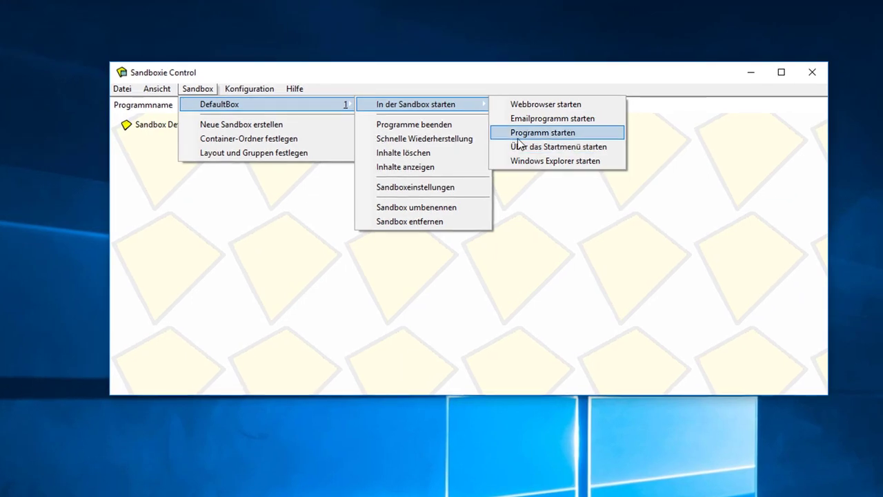
{"action": "left_click", "coordinate": [566, 146]}
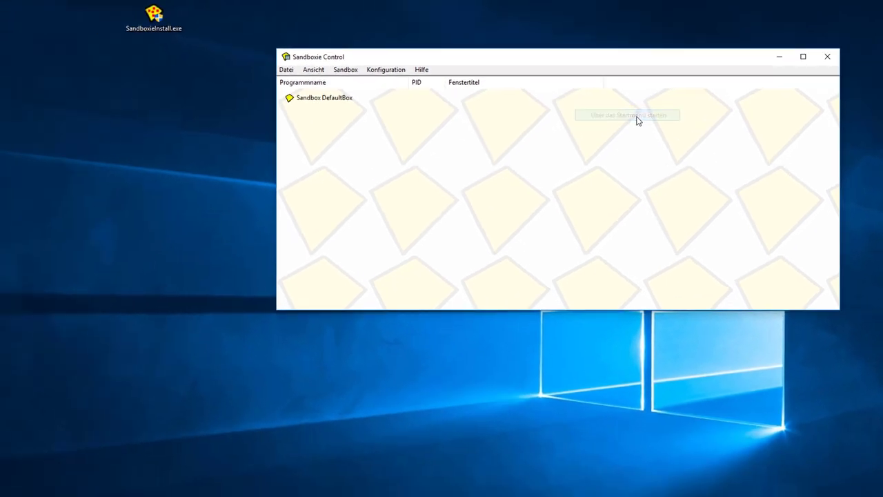
{"action": "mouse_move", "coordinate": [62, 40]}
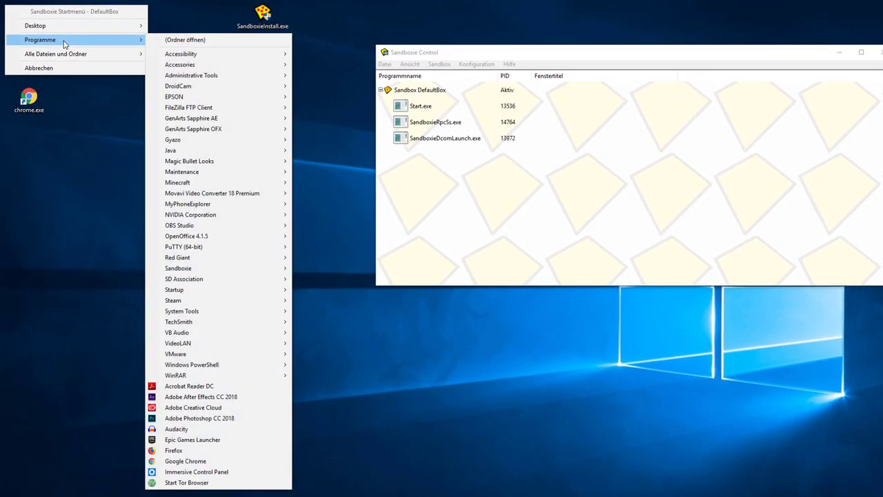
{"action": "mouse_move", "coordinate": [227, 238]}
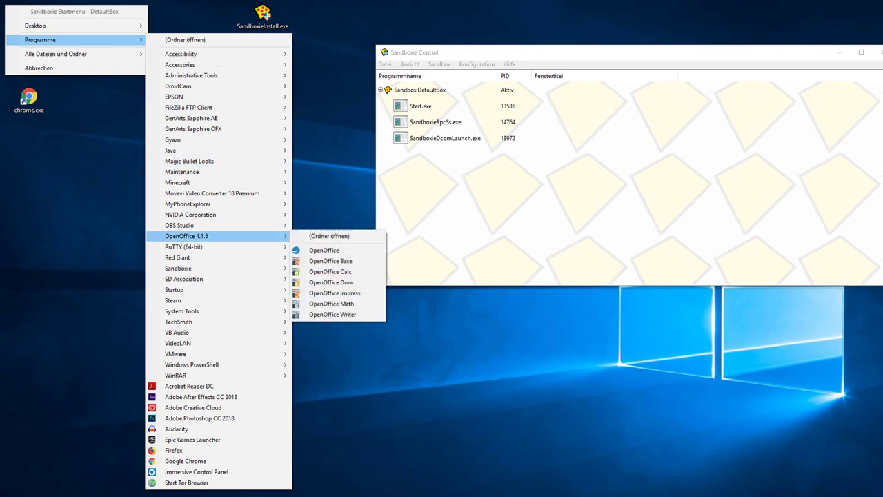
{"action": "left_click", "coordinate": [188, 451]}
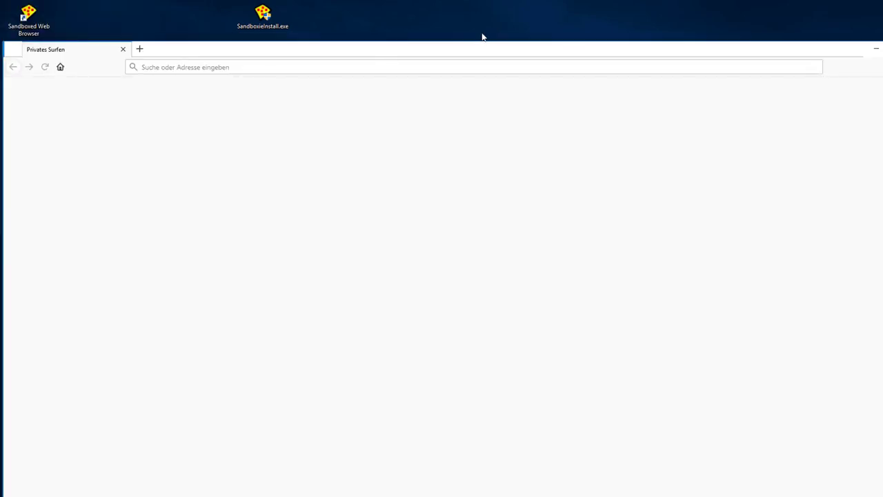
Step: Arrange Sandboxie Control and the sandboxed Firefox window to check the running firefox.exe processes, and close Firefox
{"action": "left_click_drag", "start_coordinate": [494, 53], "coordinate": [534, 20]}
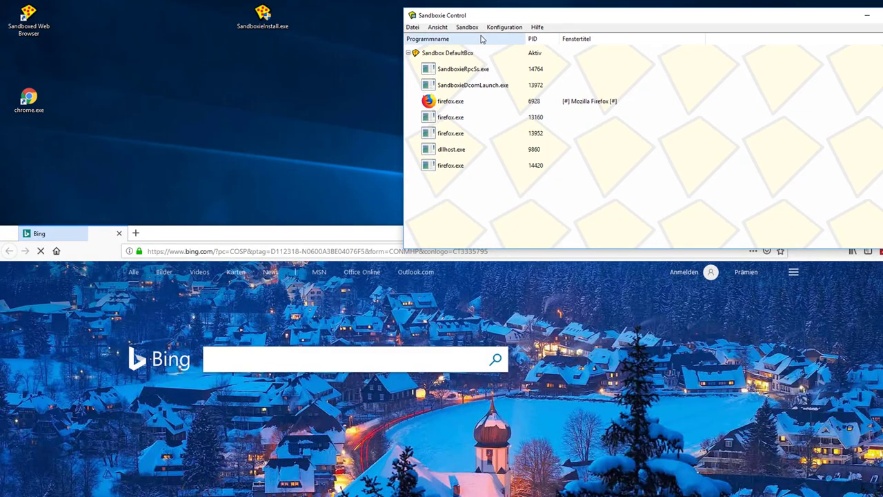
{"action": "left_click", "coordinate": [450, 103]}
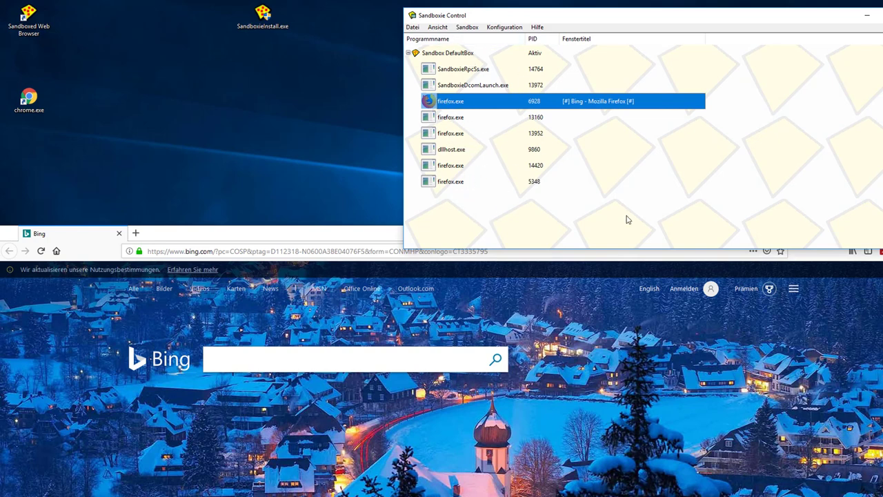
{"action": "left_click", "coordinate": [634, 191]}
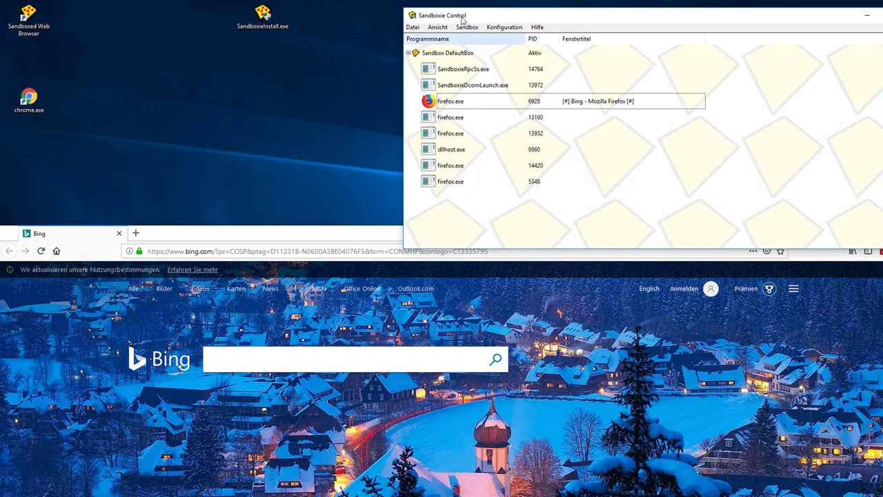
{"action": "left_click", "coordinate": [362, 238]}
{"action": "left_click_drag", "start_coordinate": [363, 238], "coordinate": [370, 191]}
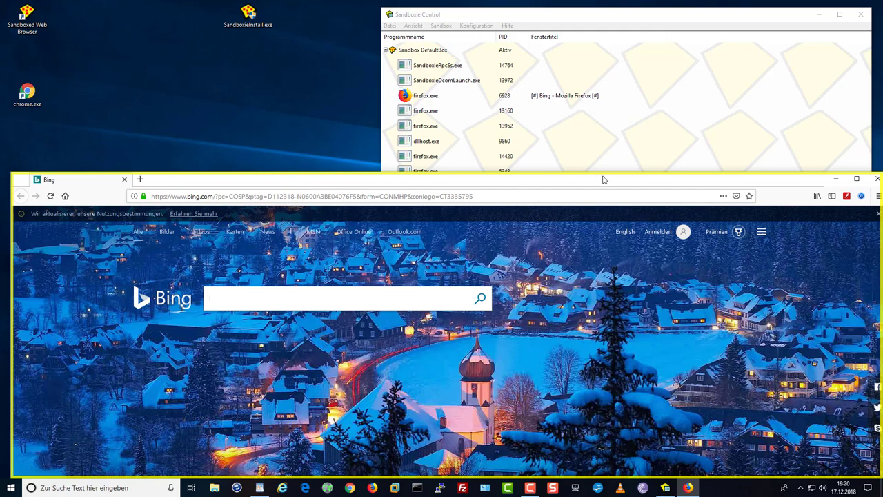
{"action": "left_click_drag", "start_coordinate": [602, 179], "coordinate": [586, 181]}
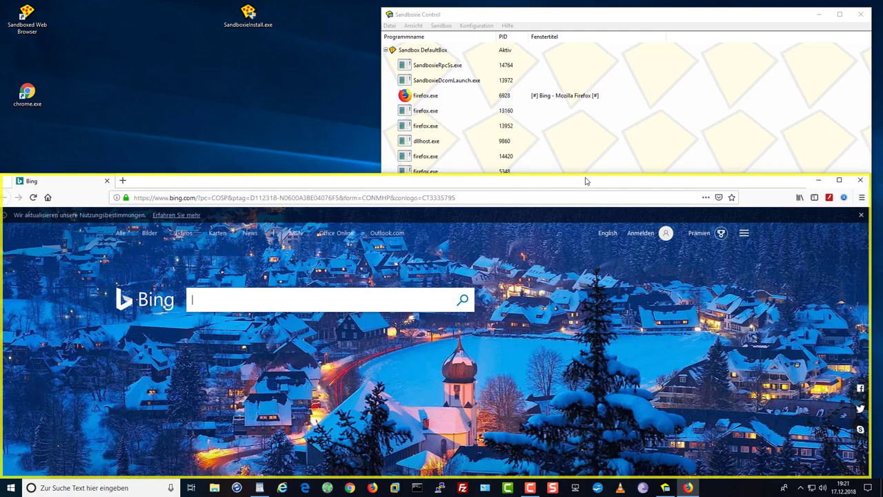
{"action": "left_click", "coordinate": [868, 179]}
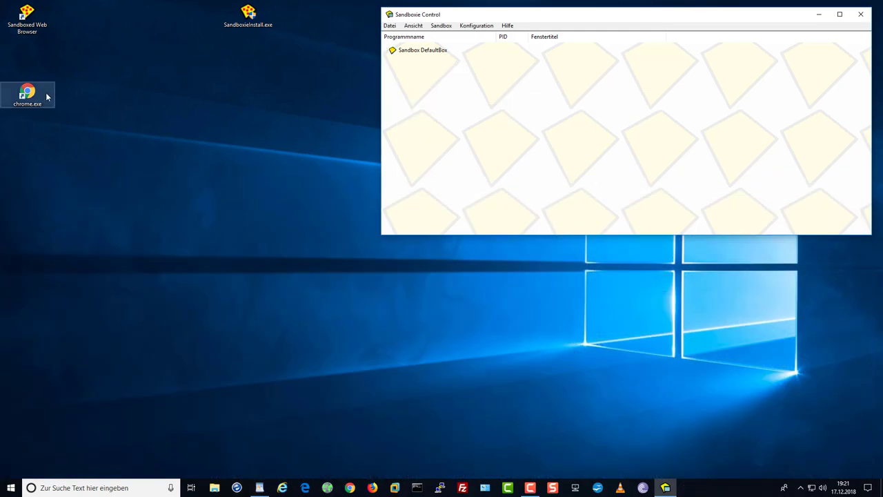
Step: Start the chrome.exe desktop shortcut in the DefaultBox sandbox without UAC administrator rights
{"action": "right_click", "coordinate": [36, 90]}
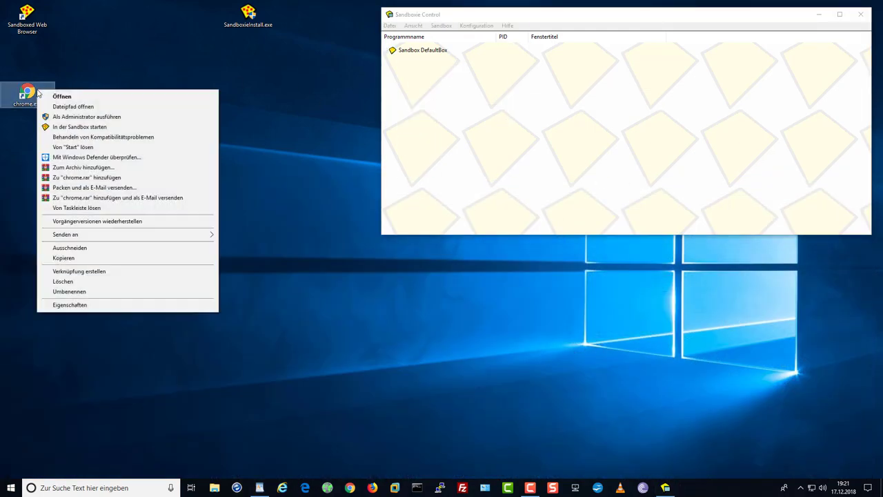
{"action": "left_click", "coordinate": [97, 48]}
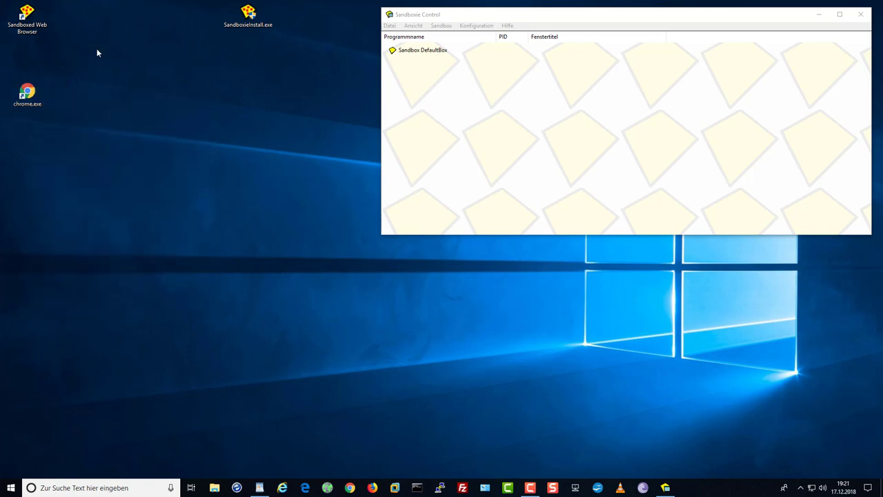
{"action": "right_click", "coordinate": [20, 92]}
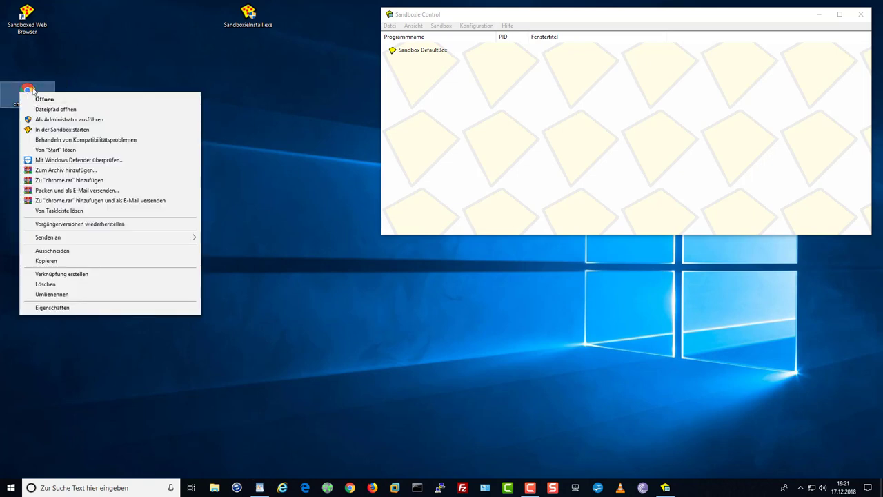
{"action": "left_click", "coordinate": [76, 130]}
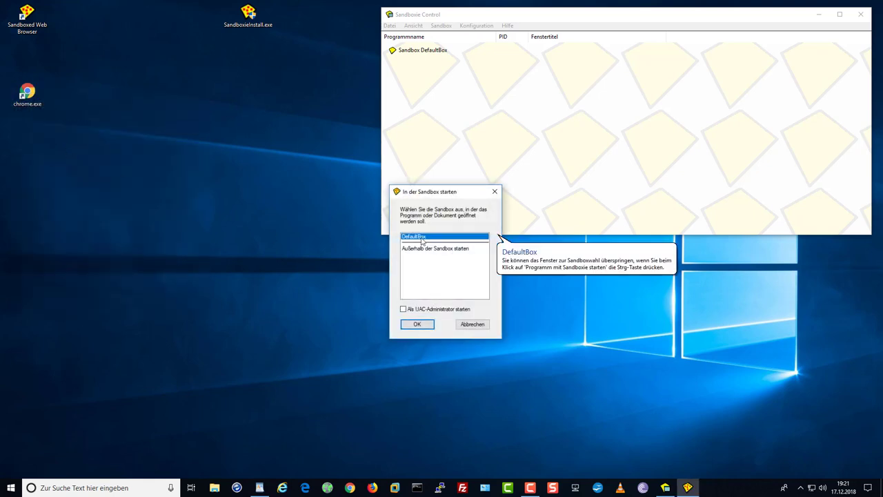
{"action": "left_click", "coordinate": [418, 324]}
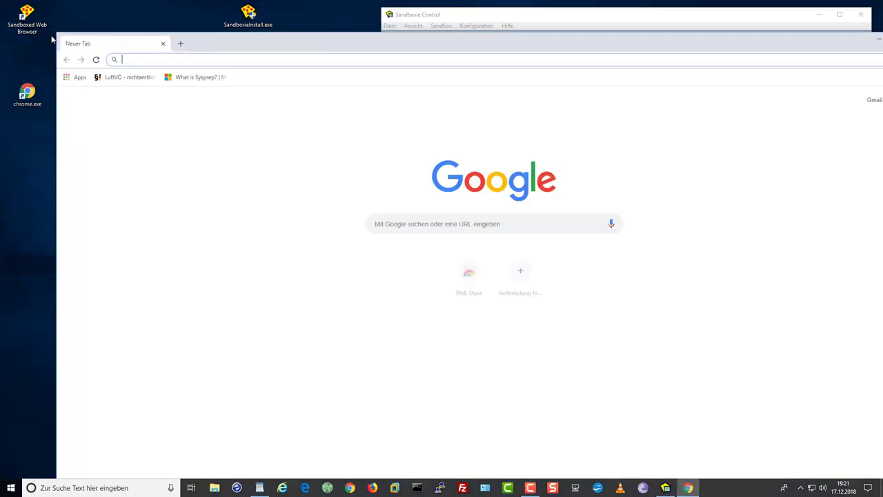
Step: Move and resize the sandboxed Chrome window and bring the Sandboxie Control process list to the front
{"action": "left_click_drag", "start_coordinate": [57, 33], "coordinate": [187, 200]}
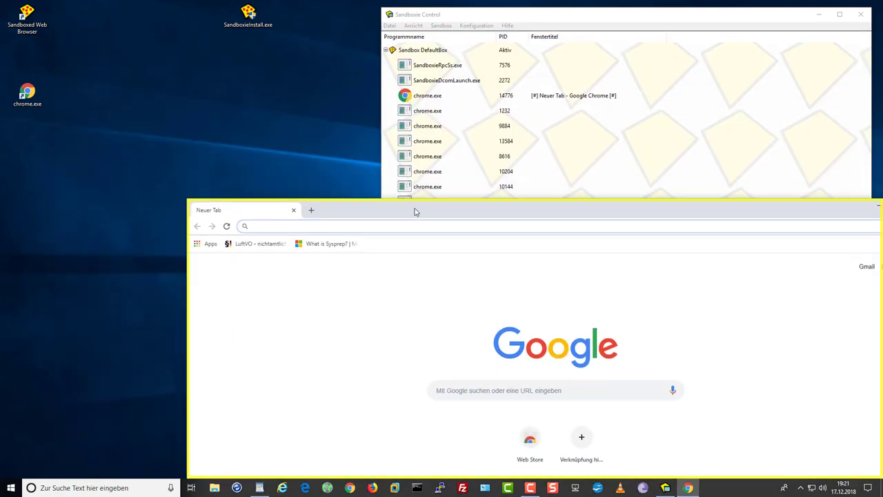
{"action": "left_click_drag", "start_coordinate": [414, 211], "coordinate": [283, 132]}
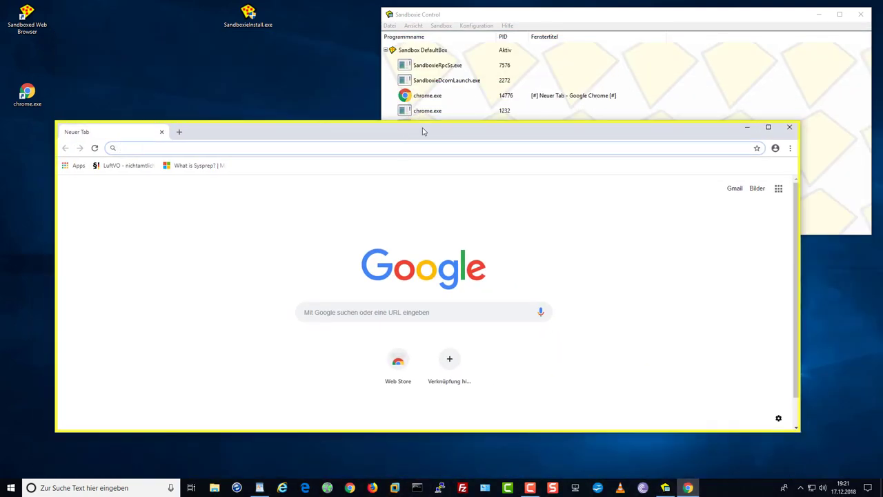
{"action": "left_click", "coordinate": [716, 52]}
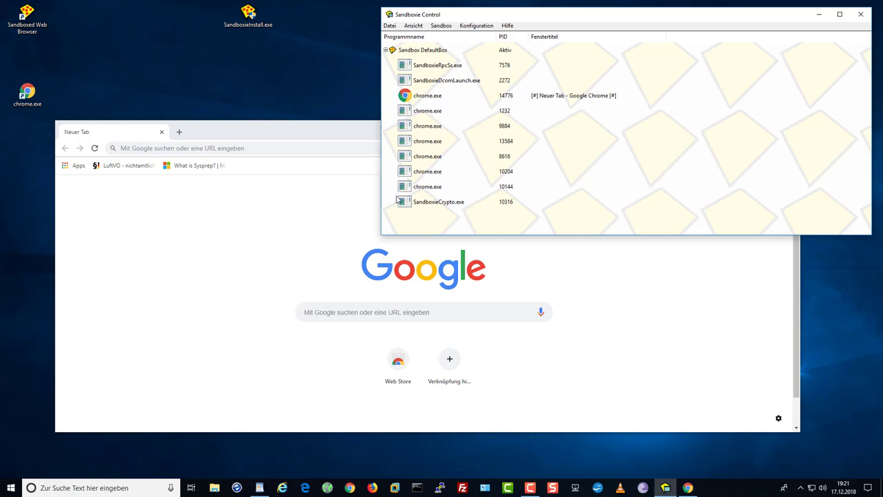
Step: Search Google for "download keygen" in the sandboxed Chrome window
{"action": "left_click", "coordinate": [302, 174]}
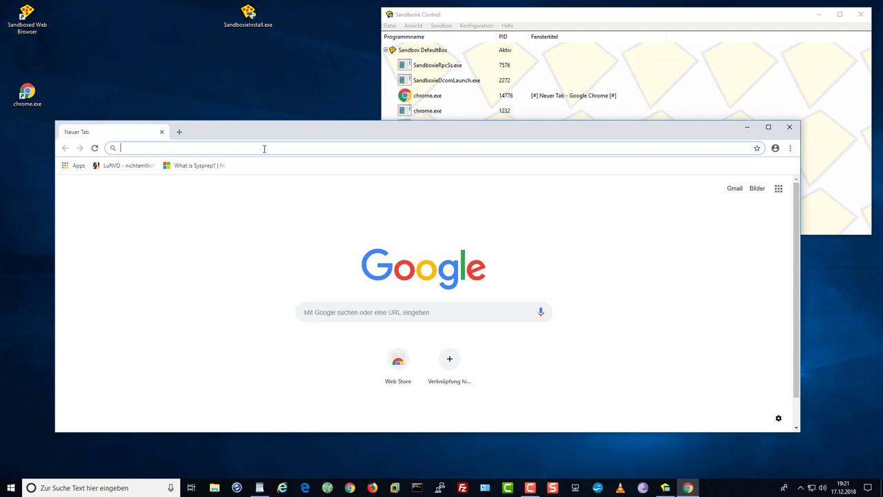
{"action": "left_click", "coordinate": [367, 314]}
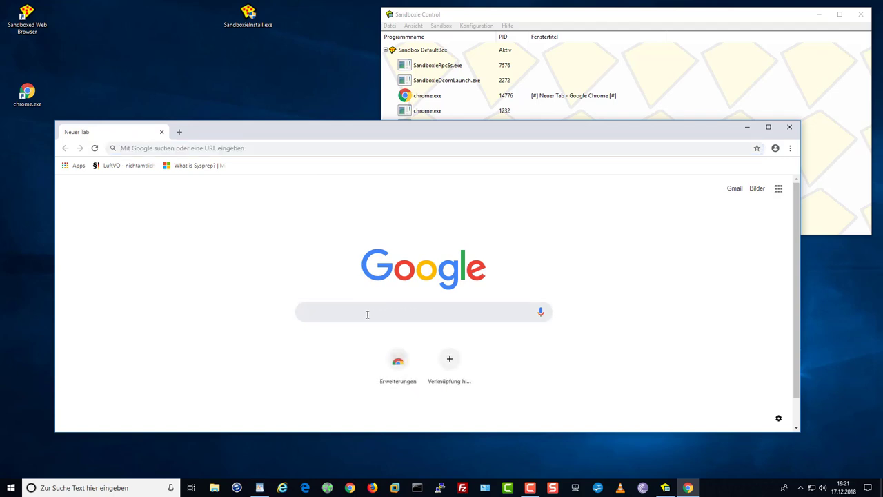
{"action": "type", "text": "download "}
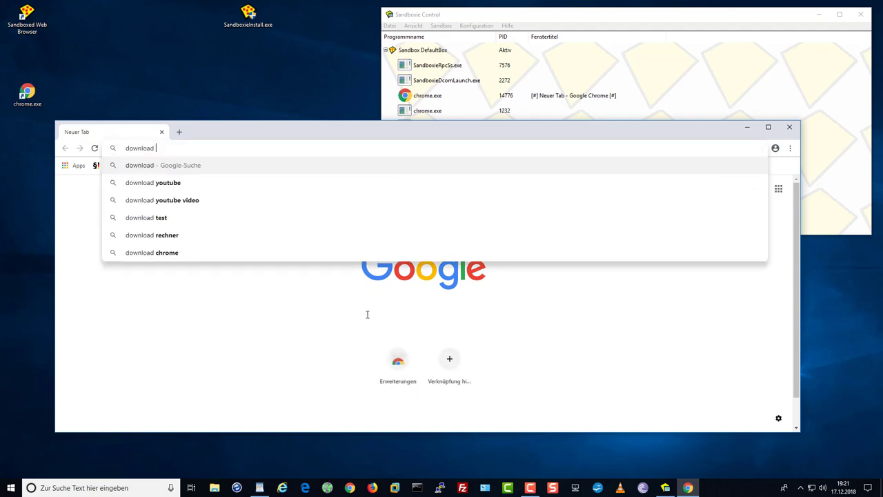
{"action": "type", "text": "keygen"}
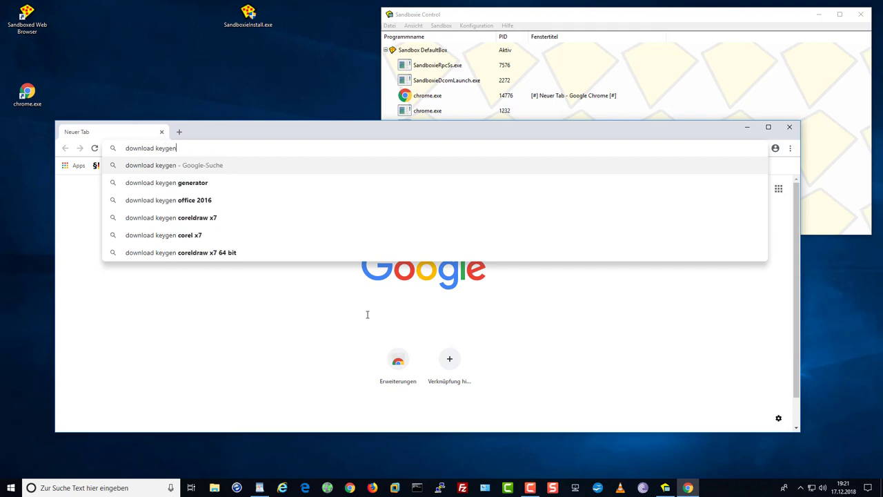
{"action": "key", "text": "Return"}
Step: Look through the search results, open Uptodown's KeyGen page, and download keygen-1.0.0.0.exe
{"action": "scroll", "coordinate": [68, 264], "scroll_direction": "down", "scroll_amount": 2}
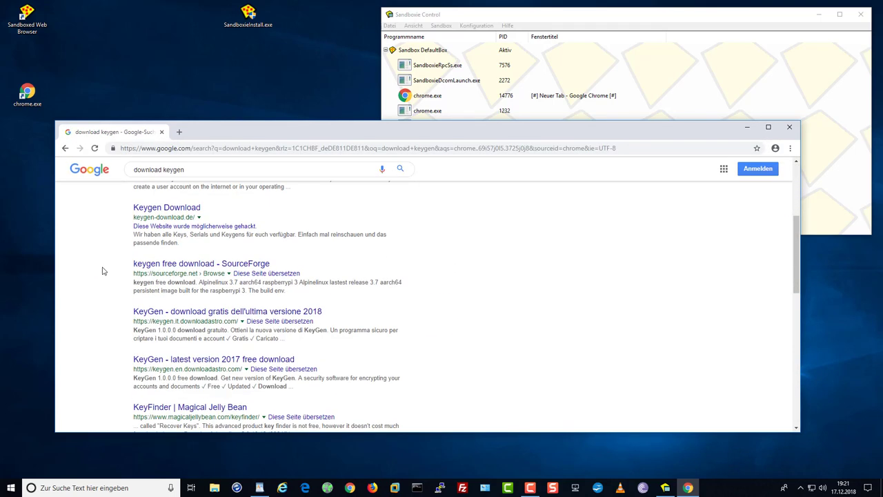
{"action": "scroll", "coordinate": [103, 270], "scroll_direction": "up", "scroll_amount": 3}
{"action": "key", "text": "F5"}
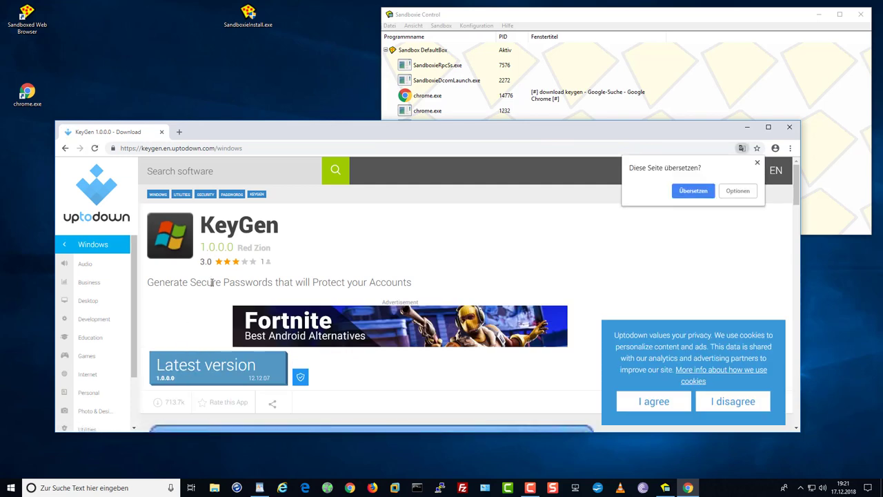
{"action": "left_click", "coordinate": [232, 379]}
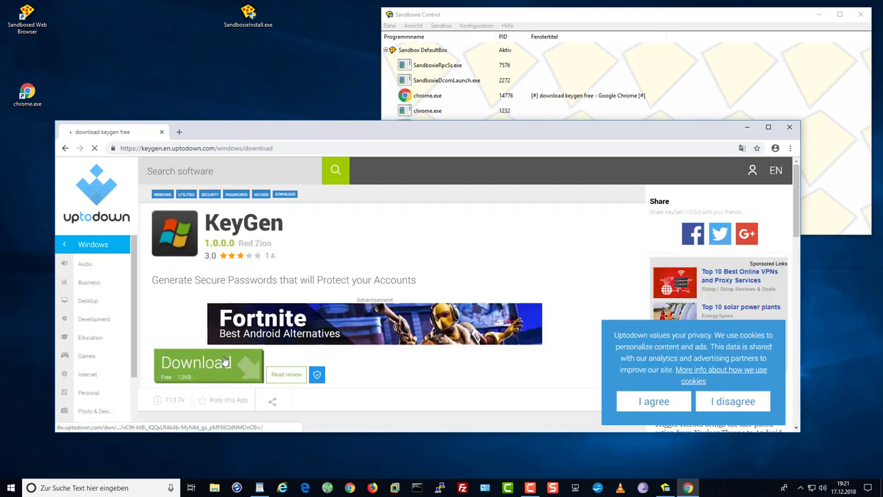
{"action": "left_click", "coordinate": [210, 365]}
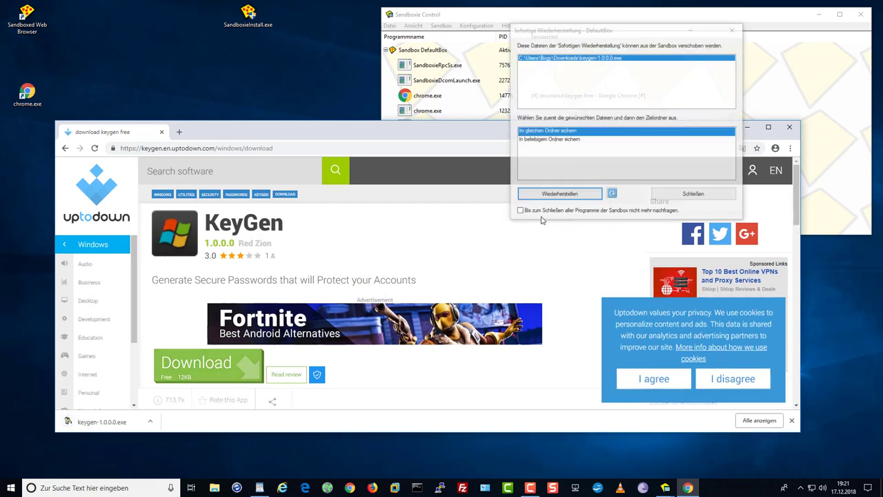
Step: Dismiss the immediate recovery dialog for keygen-1.0.0.0.exe without restoring the file, and close the sandboxed Chrome
{"action": "left_click", "coordinate": [591, 193]}
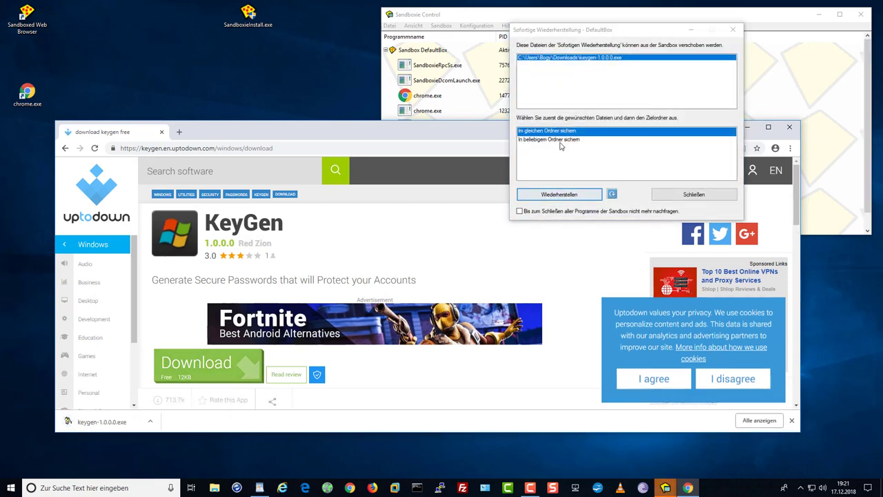
{"action": "left_click", "coordinate": [699, 197]}
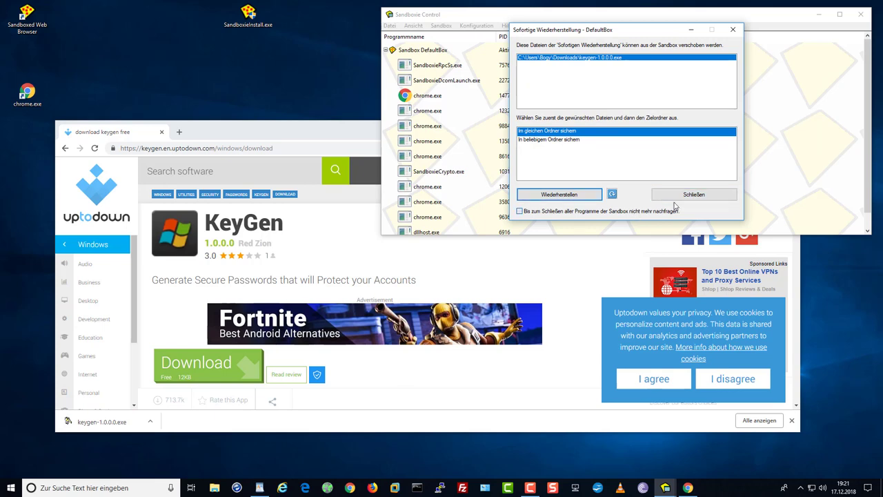
{"action": "left_click", "coordinate": [656, 195]}
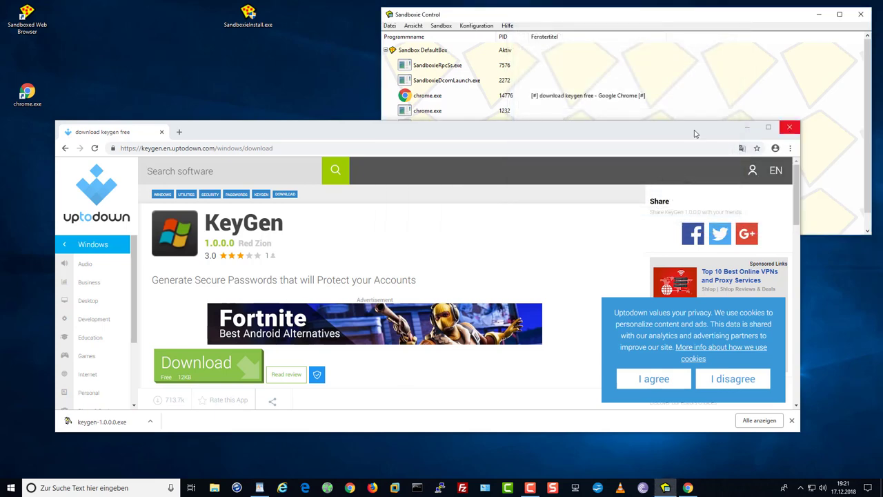
{"action": "left_click", "coordinate": [791, 128]}
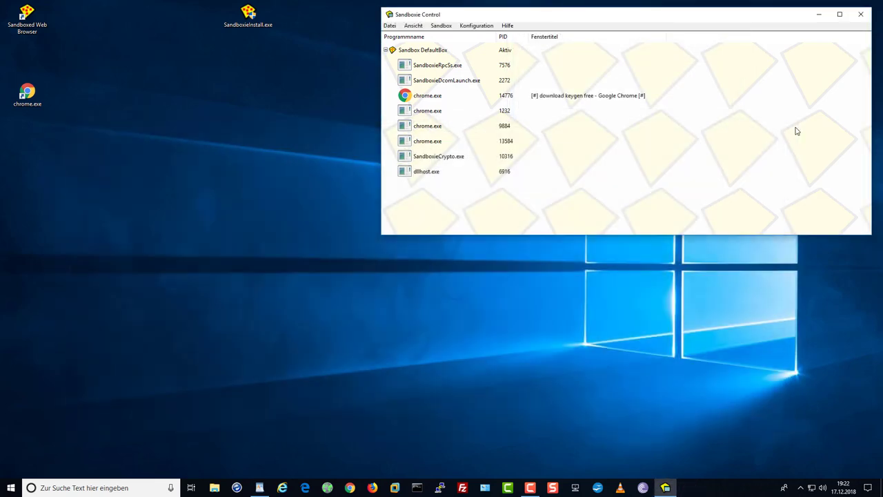
Step: Open DefaultBox's sandbox settings and view the forced programs page (Erzwungene Programme) within the Programmstart category
{"action": "left_click", "coordinate": [436, 26]}
{"action": "left_click", "coordinate": [437, 86]}
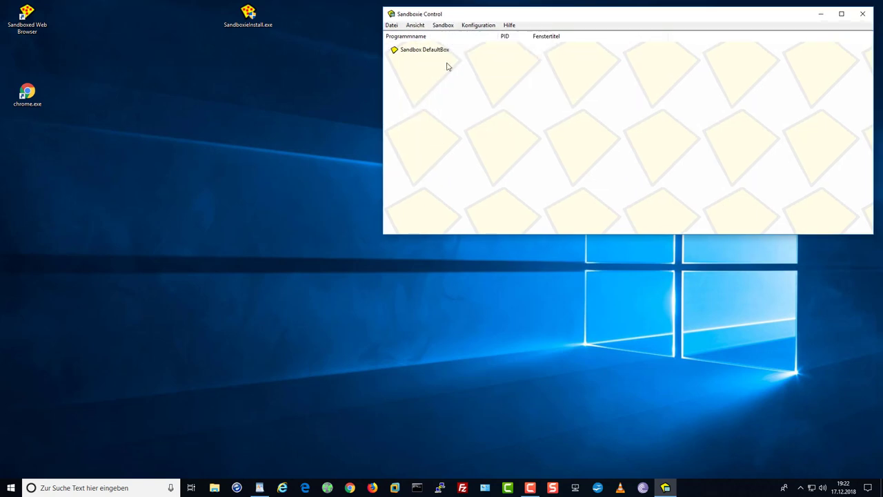
{"action": "left_click", "coordinate": [445, 26]}
{"action": "mouse_move", "coordinate": [461, 35]}
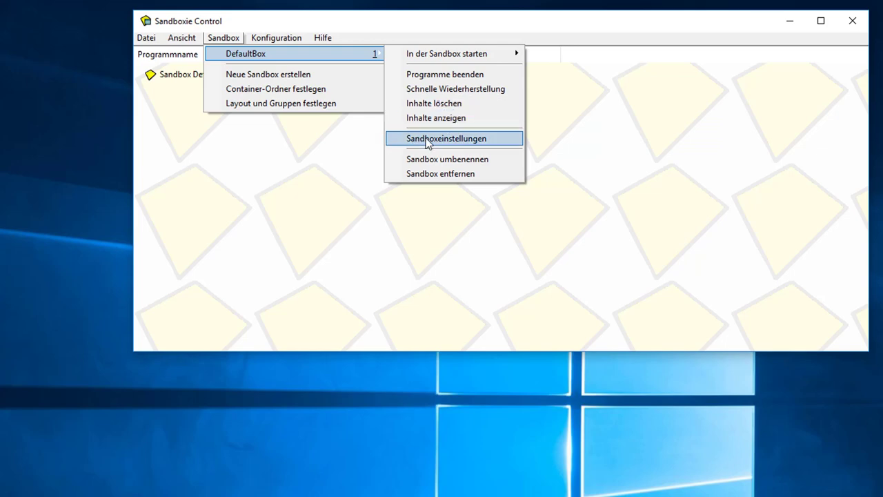
{"action": "left_click", "coordinate": [427, 140]}
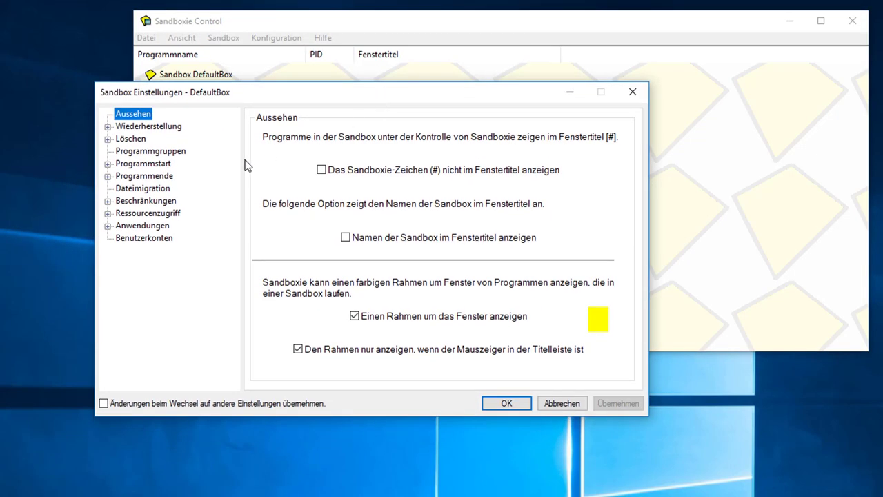
{"action": "left_click", "coordinate": [107, 176]}
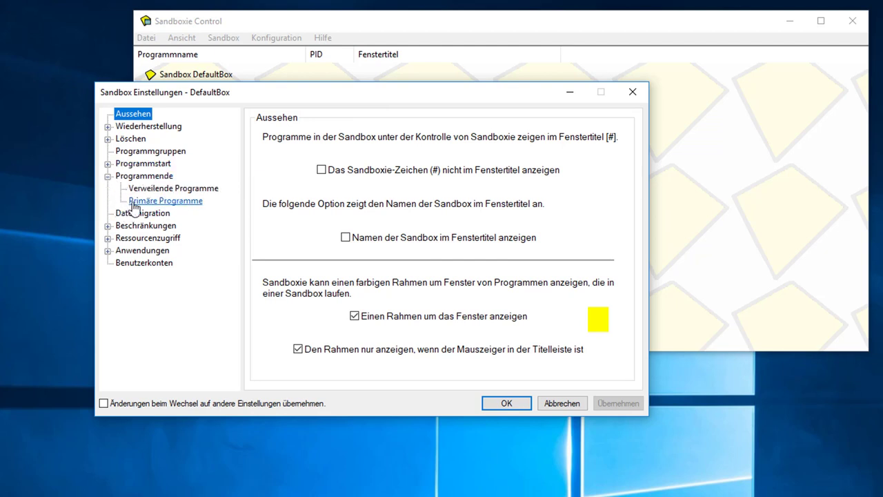
{"action": "left_click", "coordinate": [108, 164]}
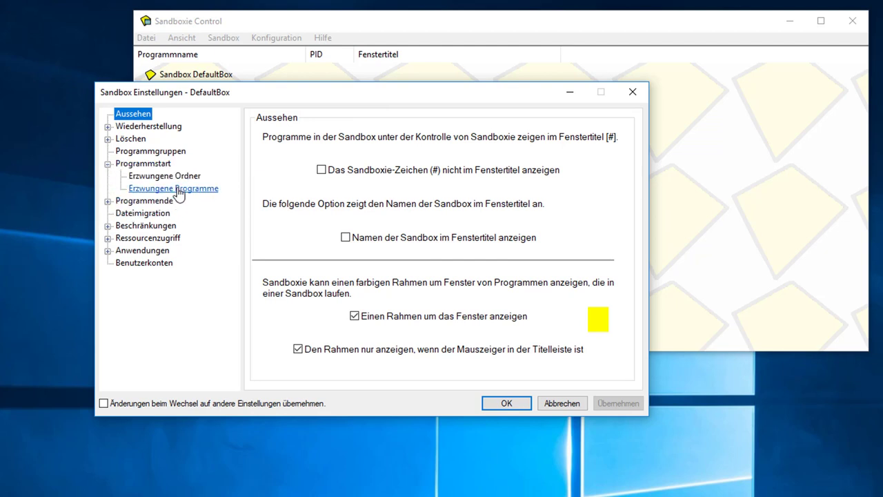
{"action": "left_click", "coordinate": [176, 189]}
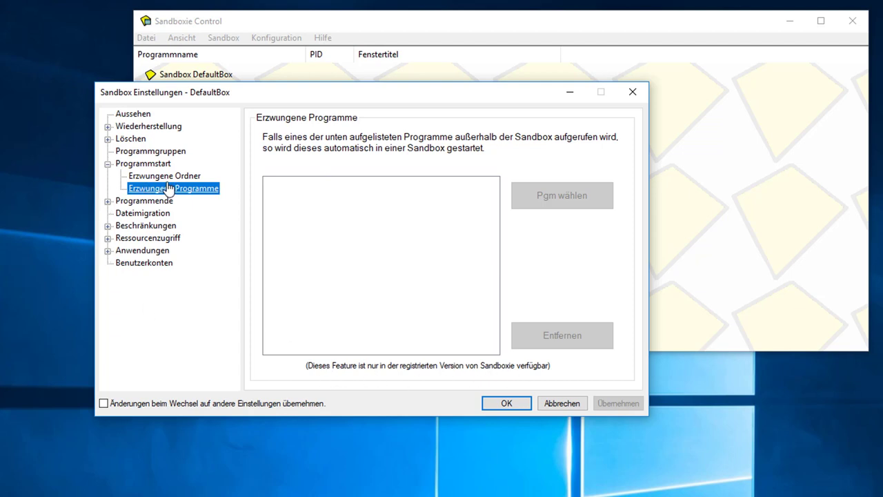
Step: Review the Internetzugriff restrictions, the Ressourcenzugriff entries and the Web-Browser applications, and cancel the sandbox settings
{"action": "left_click", "coordinate": [107, 225]}
{"action": "left_click", "coordinate": [142, 237]}
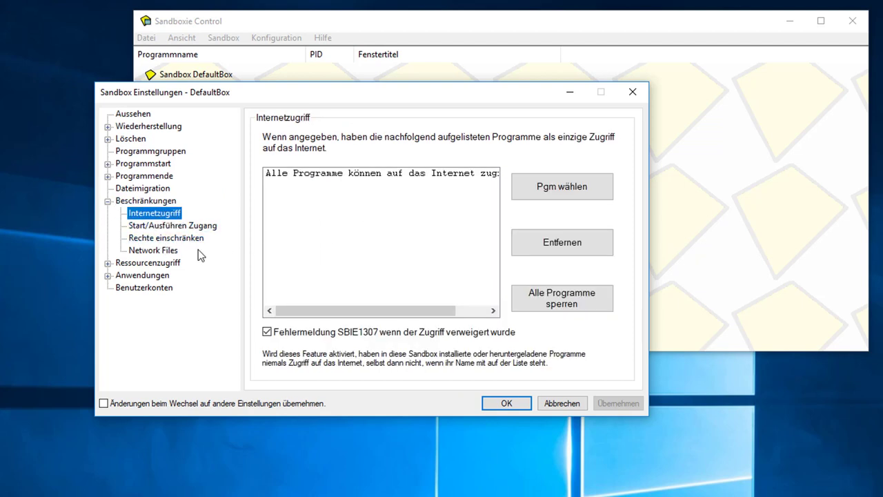
{"action": "left_click", "coordinate": [108, 263]}
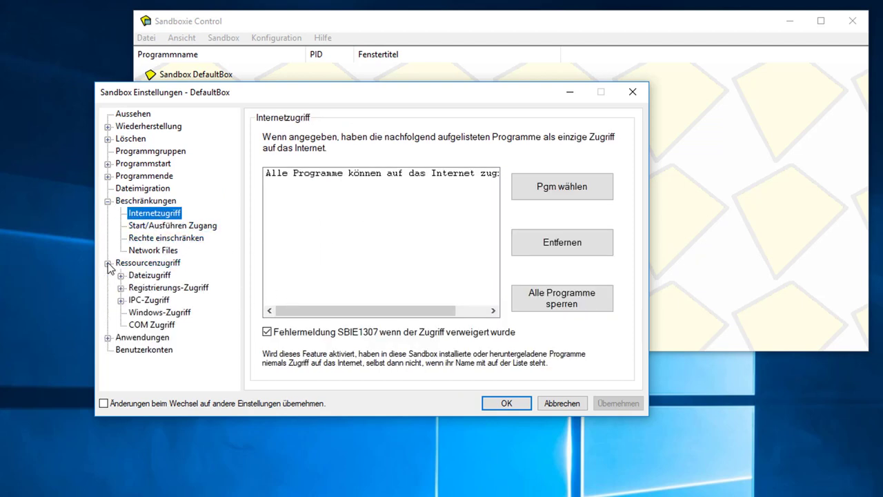
{"action": "left_click", "coordinate": [108, 338]}
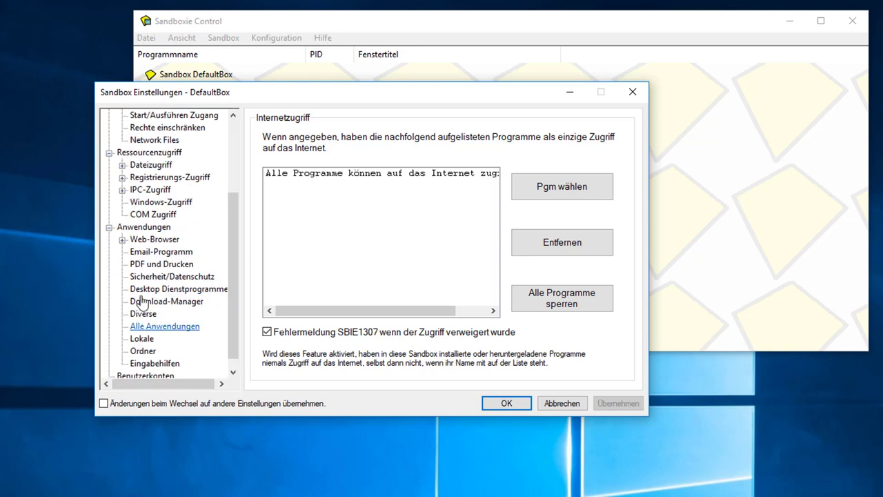
{"action": "left_click", "coordinate": [122, 240]}
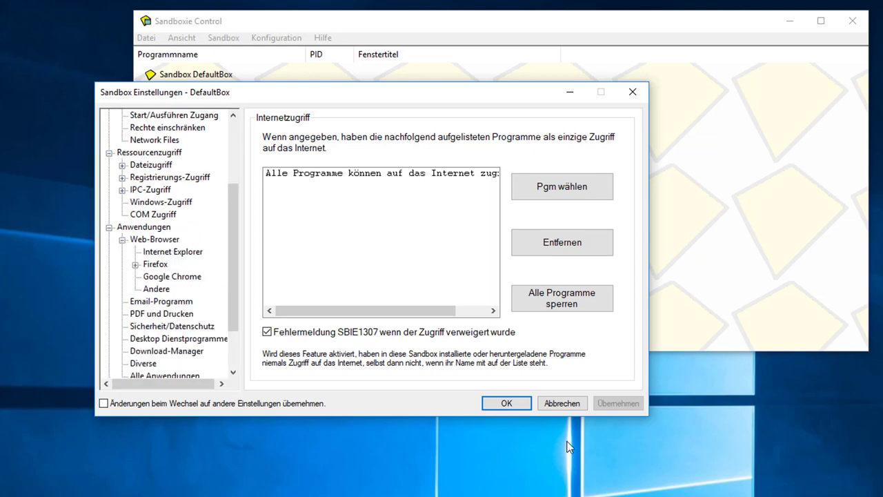
{"action": "left_click", "coordinate": [560, 403]}
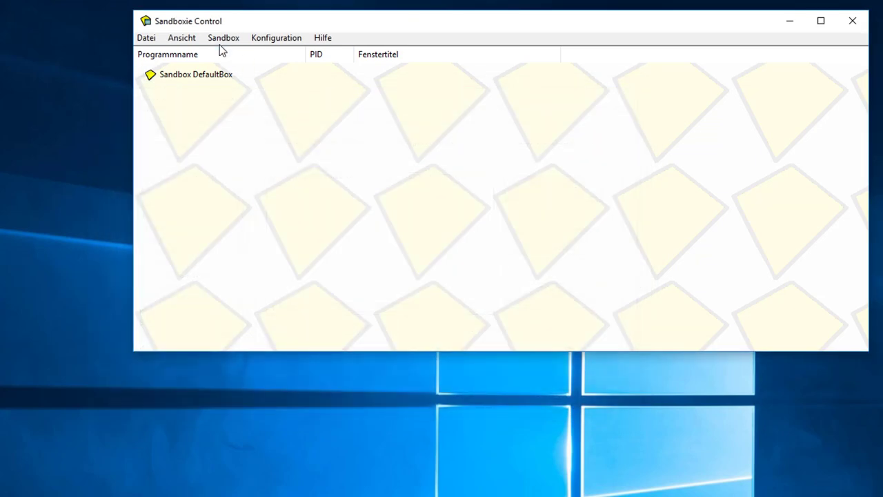
Step: Show DefaultBox's contents in a File Explorer window and move that window into view
{"action": "left_click", "coordinate": [228, 38]}
{"action": "mouse_move", "coordinate": [291, 55]}
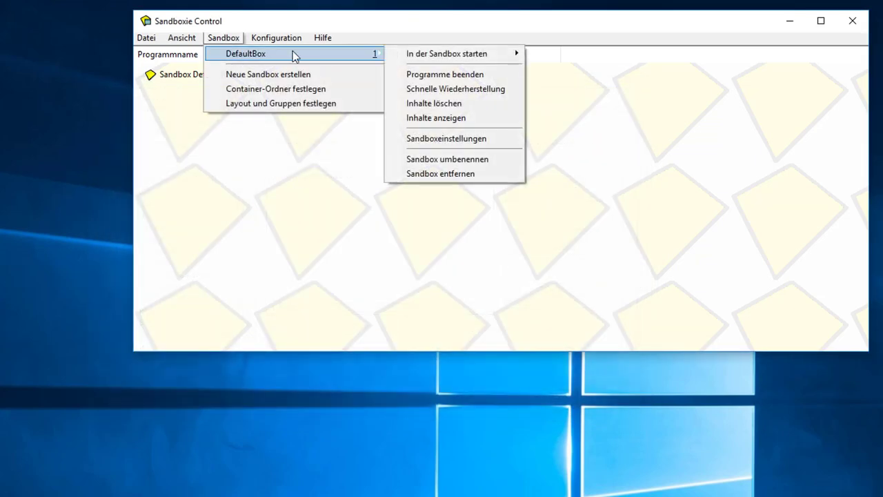
{"action": "left_click", "coordinate": [223, 38]}
{"action": "left_click", "coordinate": [224, 38]}
{"action": "mouse_move", "coordinate": [235, 53]}
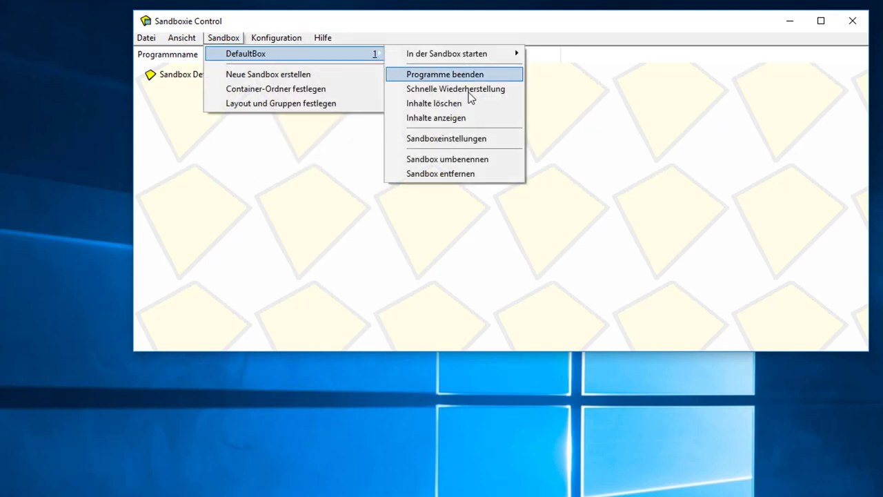
{"action": "left_click", "coordinate": [430, 120]}
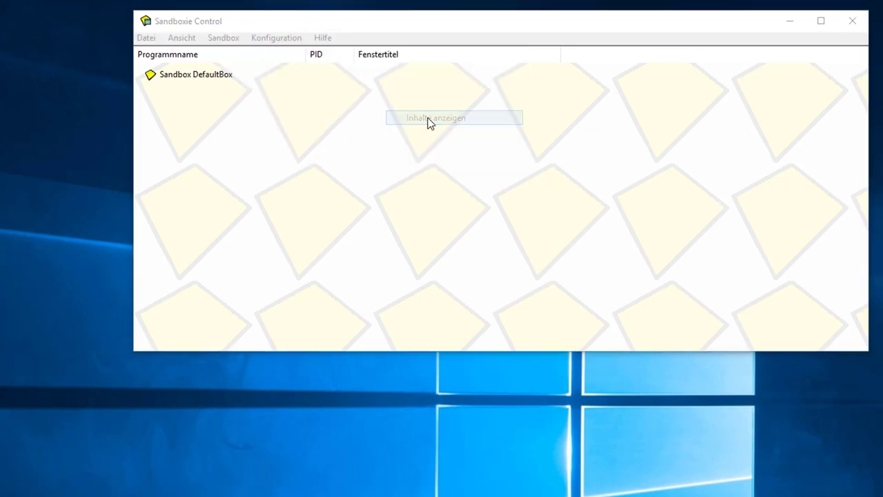
{"action": "left_click_drag", "start_coordinate": [287, 229], "coordinate": [361, 103]}
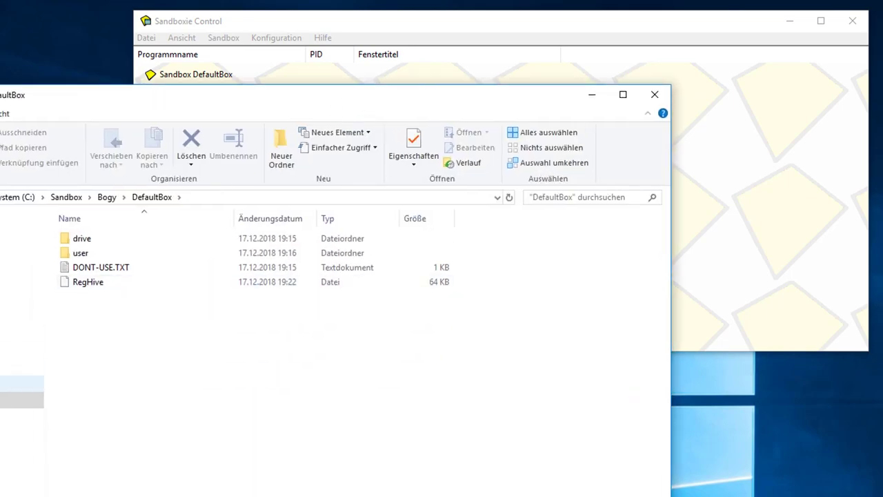
Step: Browse from the System (C:) drive through the Sandbox folder and the account's subfolder into DefaultBox
{"action": "left_click", "coordinate": [21, 399]}
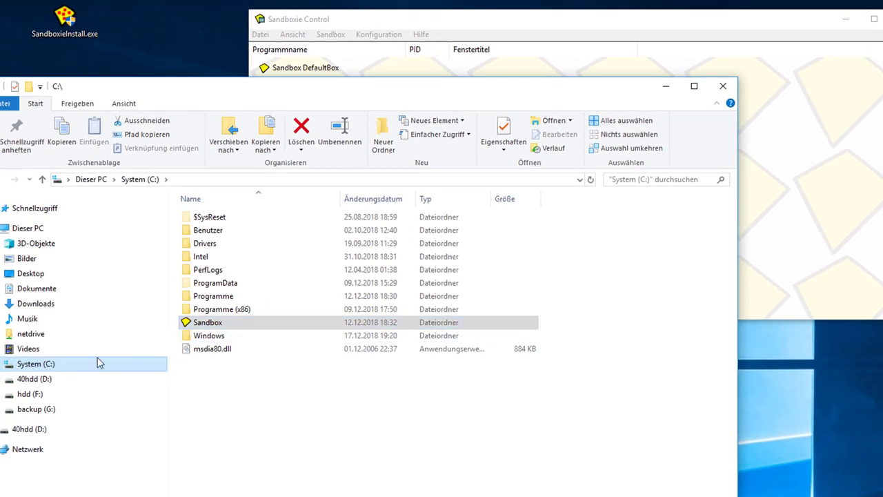
{"action": "double_click", "coordinate": [210, 325]}
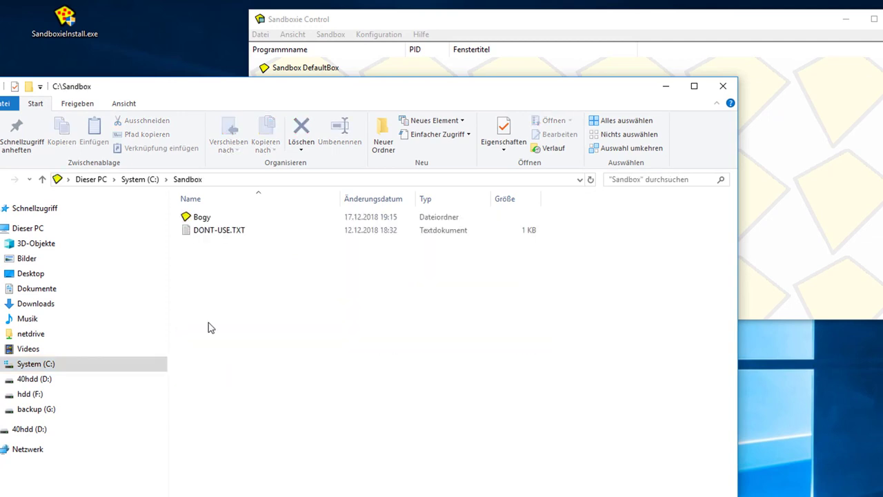
{"action": "double_click", "coordinate": [205, 219]}
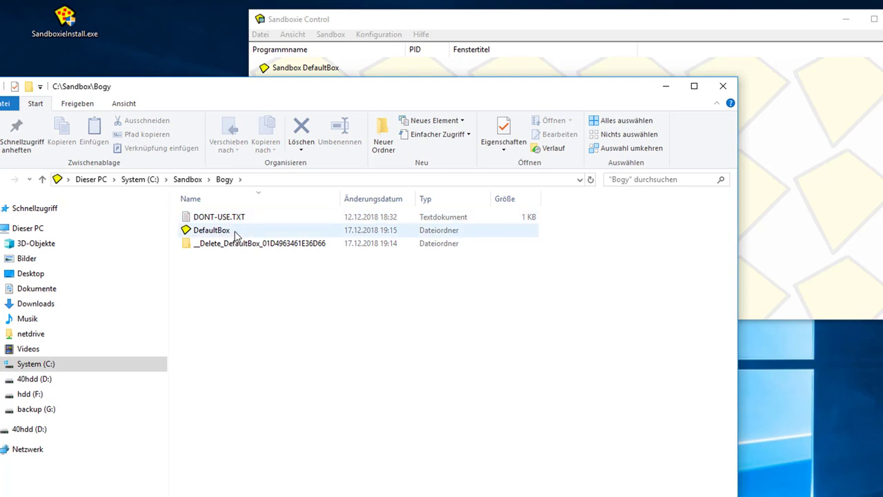
{"action": "left_click", "coordinate": [261, 243]}
{"action": "double_click", "coordinate": [213, 230]}
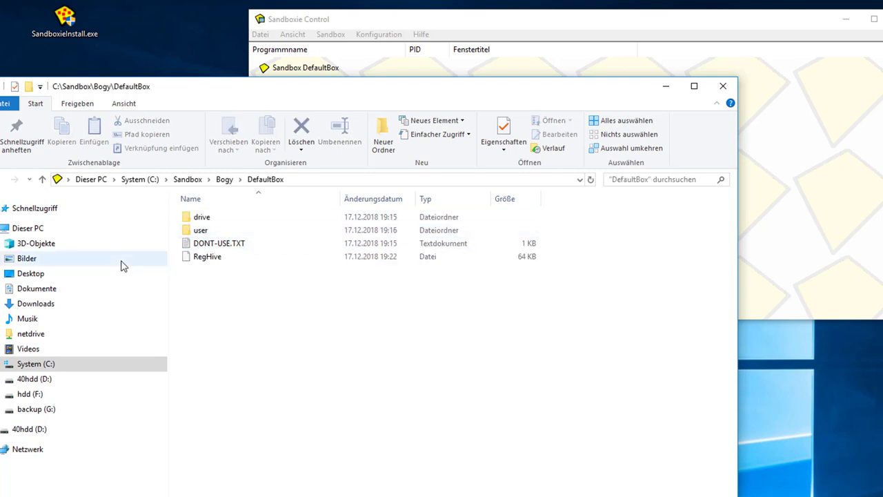
Step: Open the folder user\current\AppData\Local\Google inside DefaultBox to inspect the sandboxed Chrome data
{"action": "double_click", "coordinate": [200, 230]}
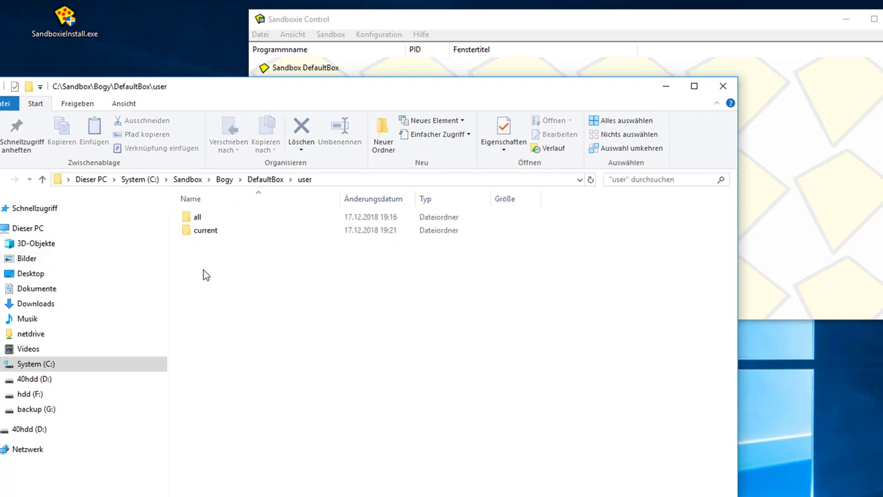
{"action": "double_click", "coordinate": [207, 231]}
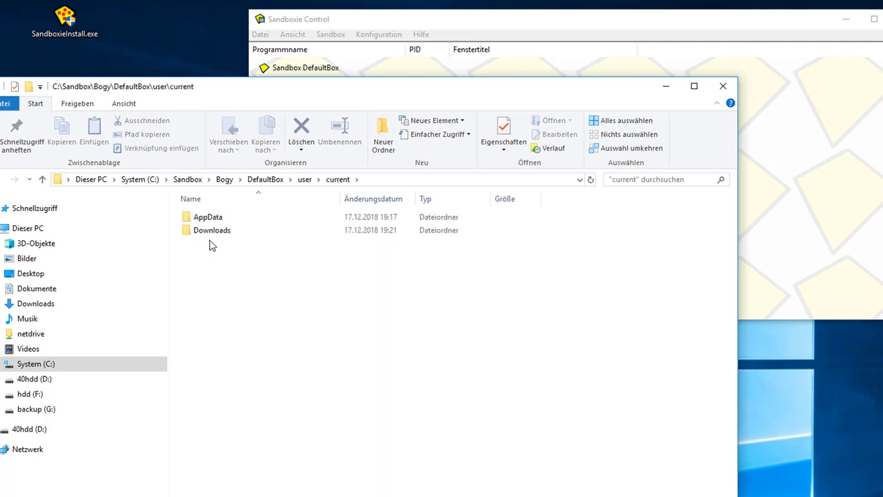
{"action": "double_click", "coordinate": [216, 218]}
{"action": "double_click", "coordinate": [216, 220]}
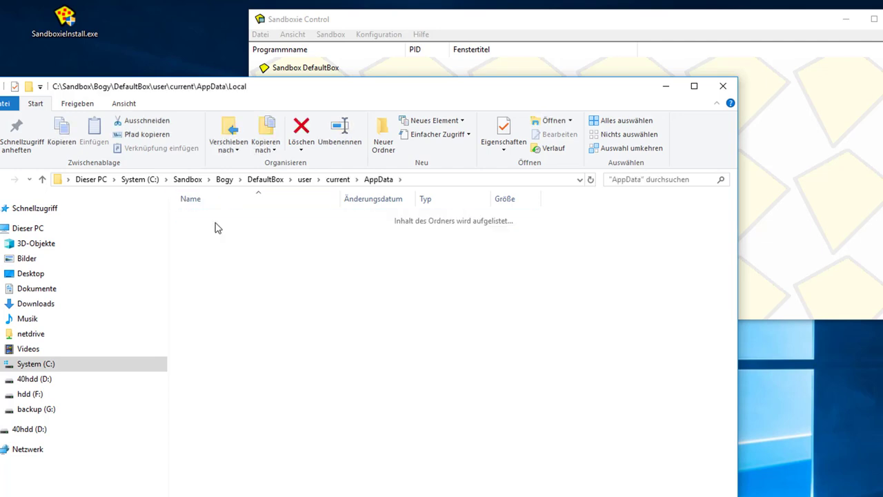
{"action": "double_click", "coordinate": [207, 218]}
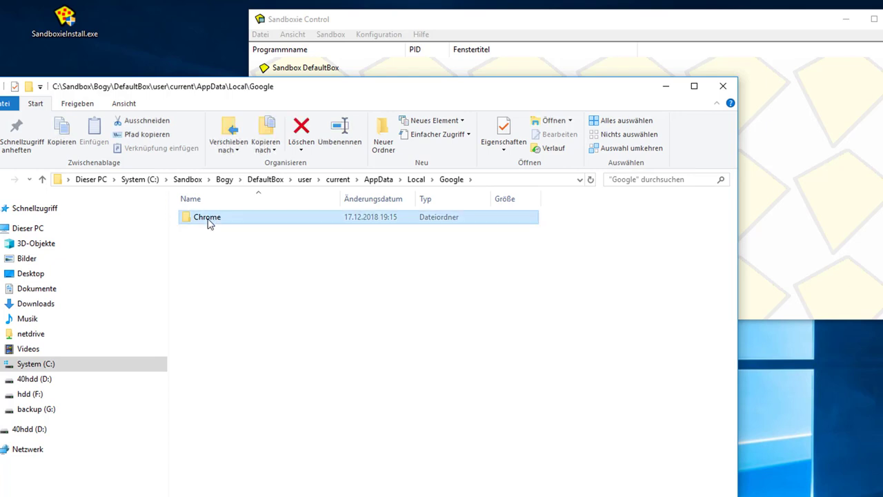
Step: Inspect the sandboxed Chrome folder, return to AppData\Local and select the Microsoft folder
{"action": "double_click", "coordinate": [207, 217]}
{"action": "left_click", "coordinate": [2, 181]}
{"action": "left_click", "coordinate": [2, 180]}
{"action": "left_click", "coordinate": [232, 235]}
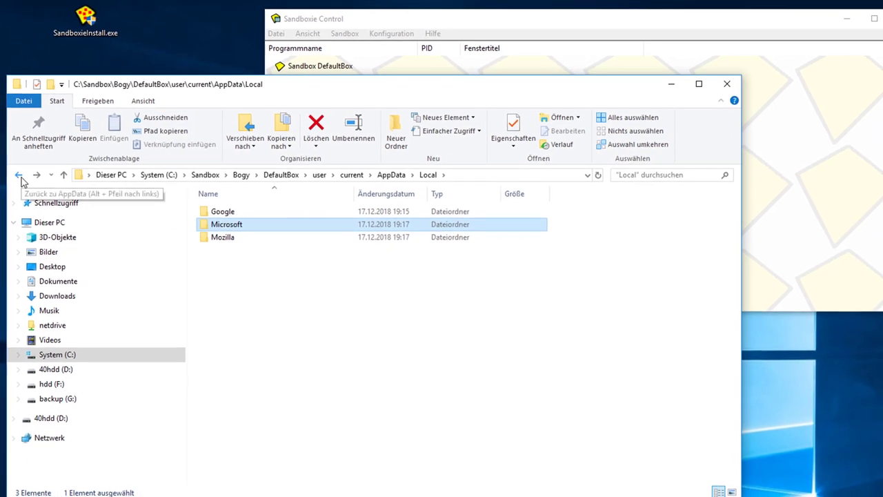
Step: Go back to DefaultBox's user\current folder and open its Downloads subfolder
{"action": "left_click", "coordinate": [1, 180]}
{"action": "left_click", "coordinate": [0, 180]}
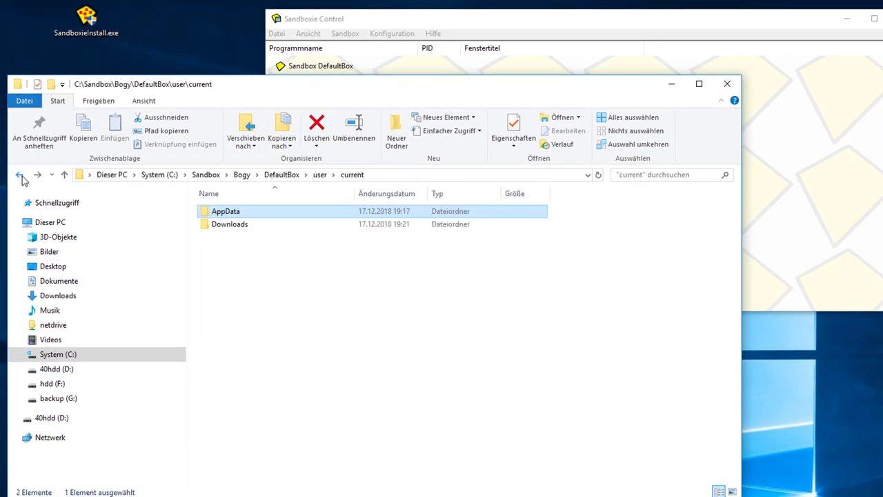
{"action": "left_click", "coordinate": [232, 235]}
{"action": "double_click", "coordinate": [235, 224]}
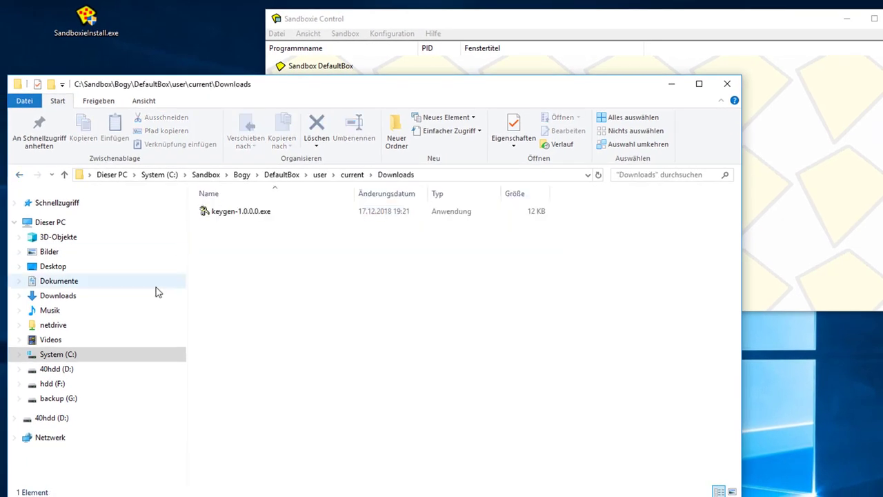
Step: Run keygen-1.0.0.0.exe from DefaultBox's Downloads folder and move the KeyGen window fully into view
{"action": "left_click", "coordinate": [238, 214]}
{"action": "right_click", "coordinate": [241, 214]}
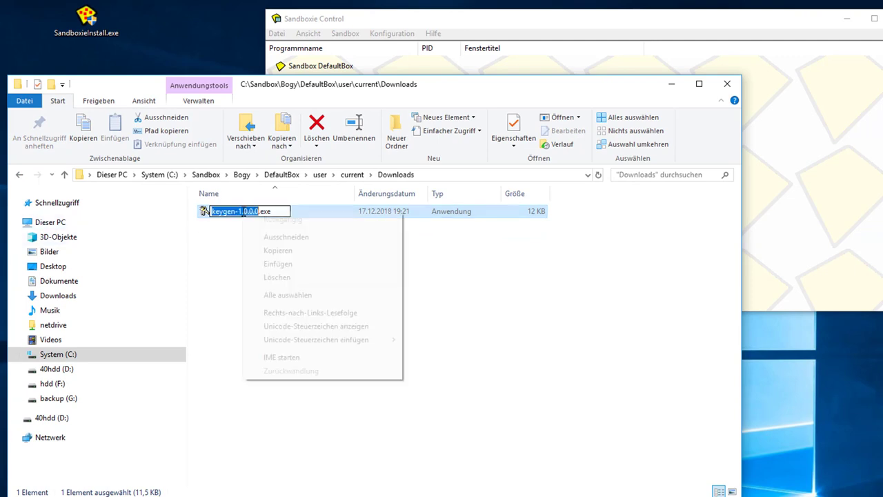
{"action": "left_click", "coordinate": [227, 276]}
{"action": "left_click", "coordinate": [237, 217]}
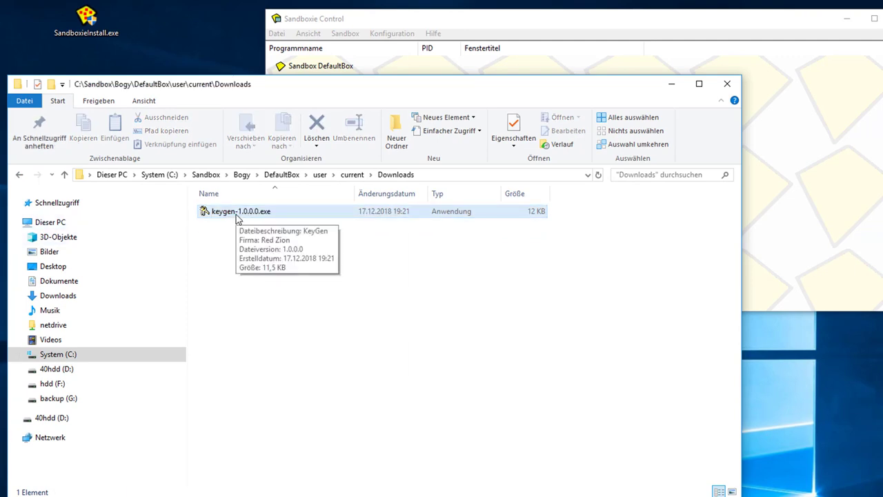
{"action": "double_click", "coordinate": [237, 218]}
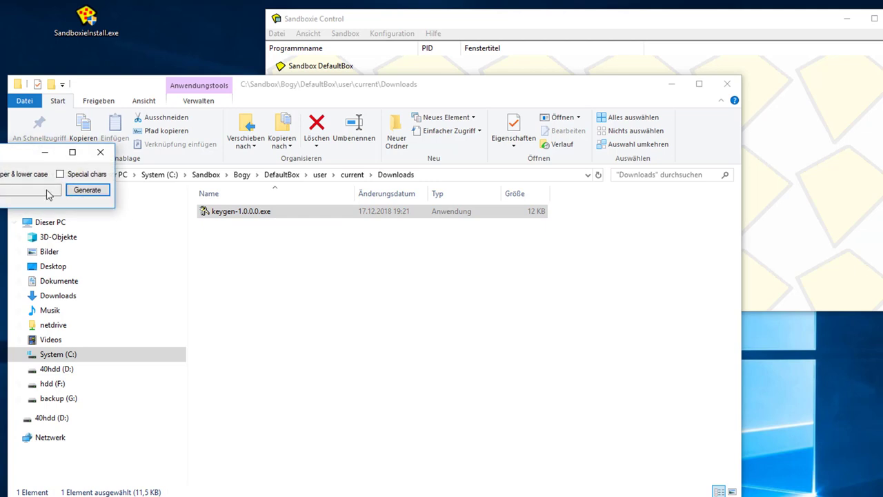
{"action": "left_click_drag", "start_coordinate": [25, 151], "coordinate": [448, 257]}
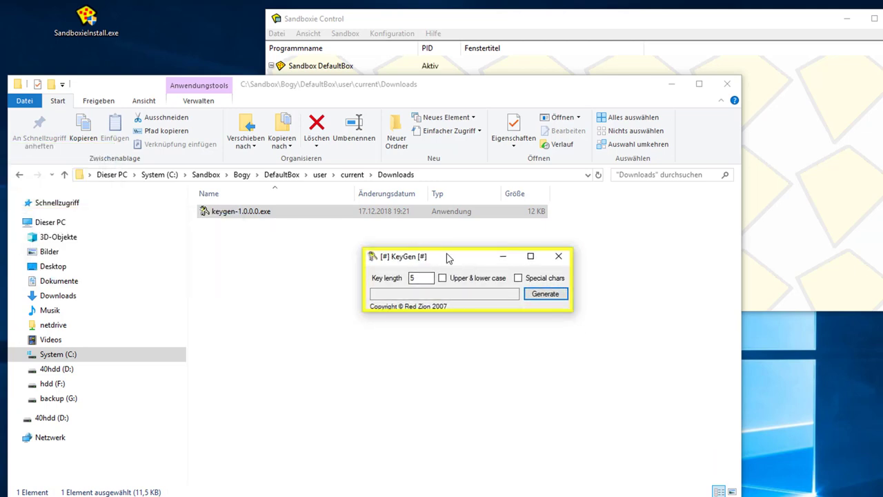
Step: Check the running keygen-1.0.0.0.exe process in Sandboxie Control's program list and close the File Explorer window
{"action": "left_click", "coordinate": [551, 26]}
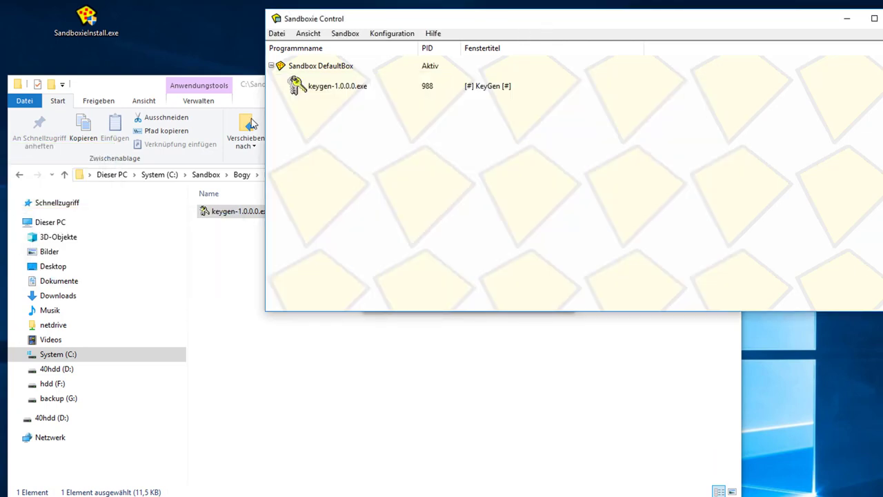
{"action": "left_click", "coordinate": [327, 86]}
{"action": "left_click", "coordinate": [241, 391]}
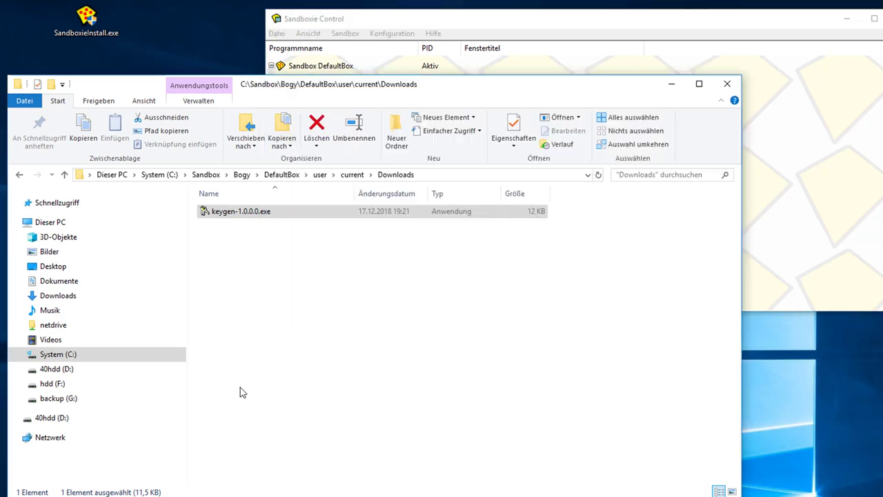
{"action": "left_click_drag", "start_coordinate": [629, 89], "coordinate": [350, 184]}
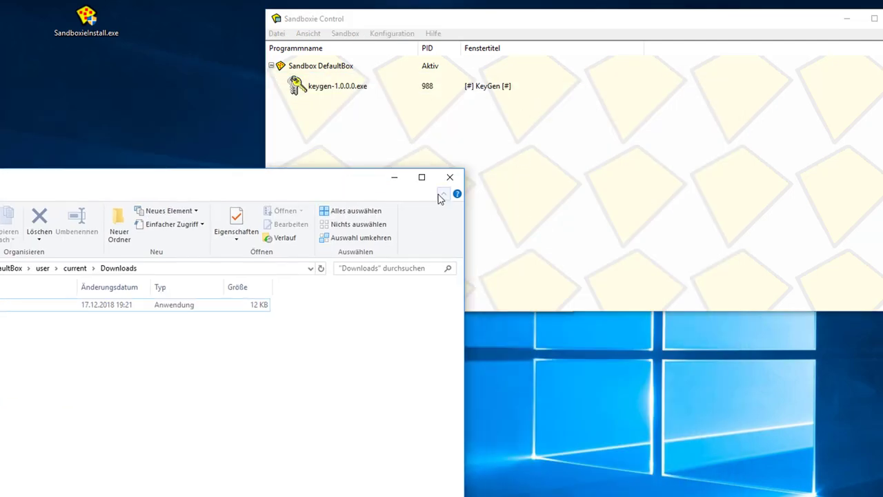
{"action": "left_click", "coordinate": [450, 178]}
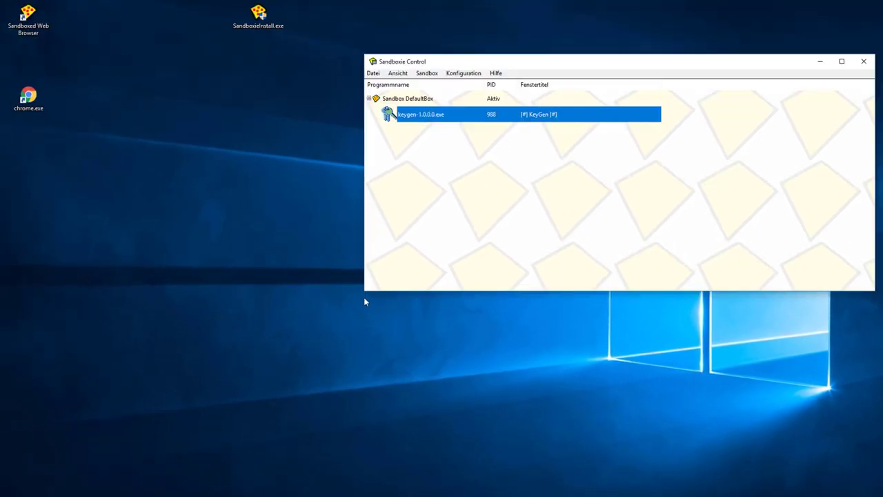
Step: Arrange the Sandboxie Control and KeyGen windows so that both are visible on the desktop
{"action": "left_click_drag", "start_coordinate": [561, 61], "coordinate": [230, 100]}
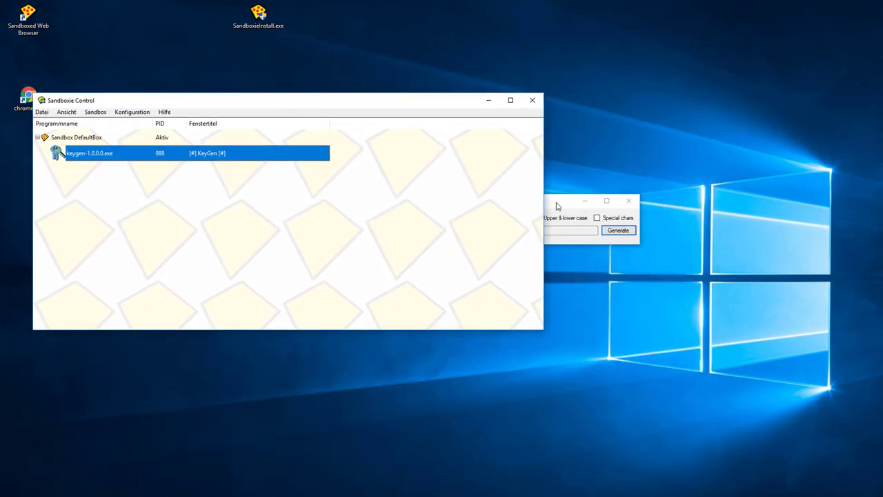
{"action": "left_click_drag", "start_coordinate": [557, 205], "coordinate": [687, 48]}
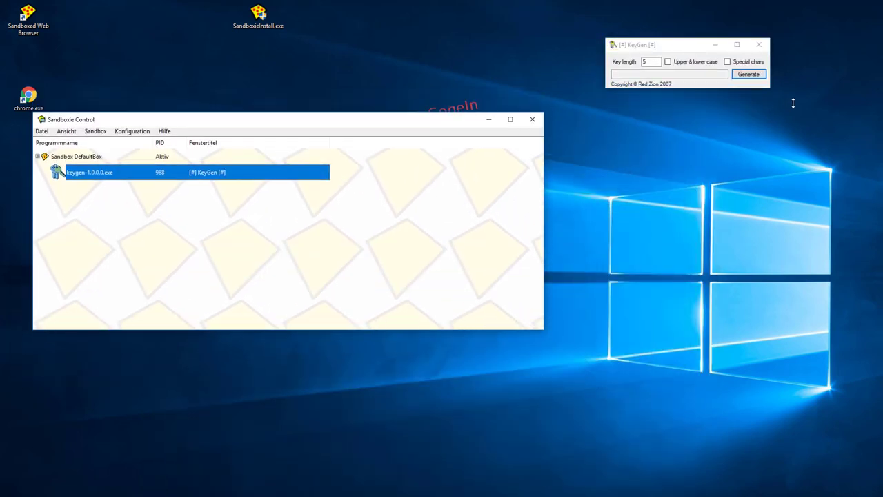
{"action": "left_click_drag", "start_coordinate": [345, 102], "coordinate": [753, 97]}
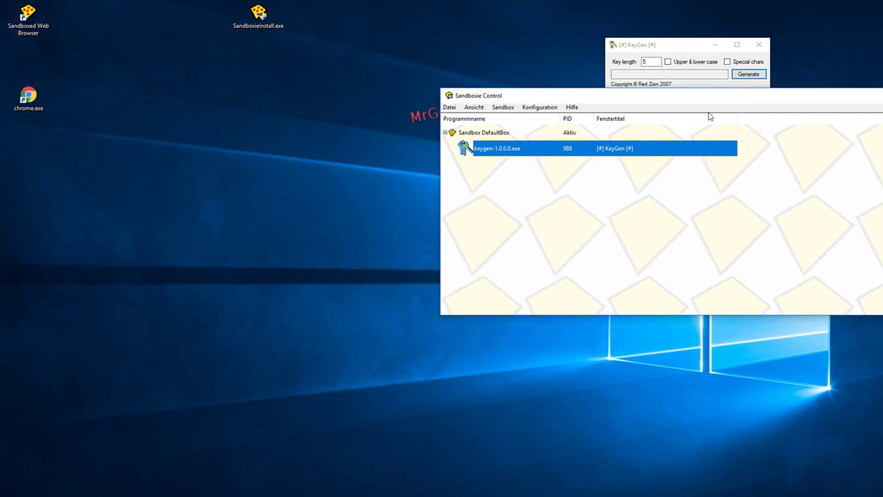
{"action": "left_click_drag", "start_coordinate": [575, 101], "coordinate": [495, 131]}
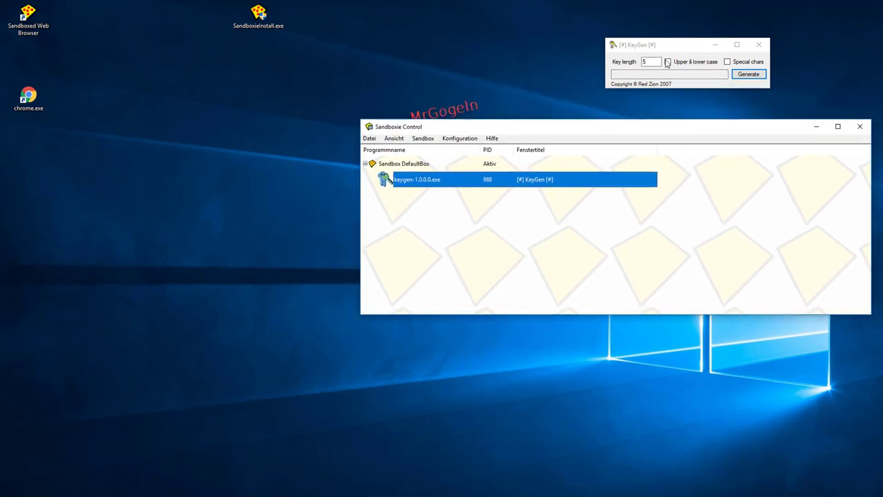
Step: Move KeyGen over the Sandboxie Control window, generate a key and close KeyGen
{"action": "left_click_drag", "start_coordinate": [653, 41], "coordinate": [656, 199]}
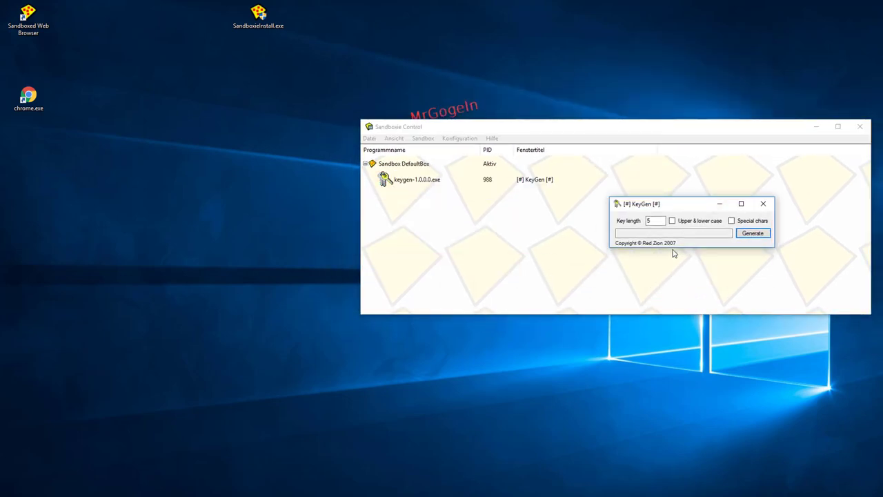
{"action": "left_click", "coordinate": [753, 234]}
{"action": "left_click", "coordinate": [764, 205]}
Step: Open the content deletion dialog for DefaultBox and select keygen-1.0.0.0.exe under Downloads
{"action": "left_click", "coordinate": [460, 138]}
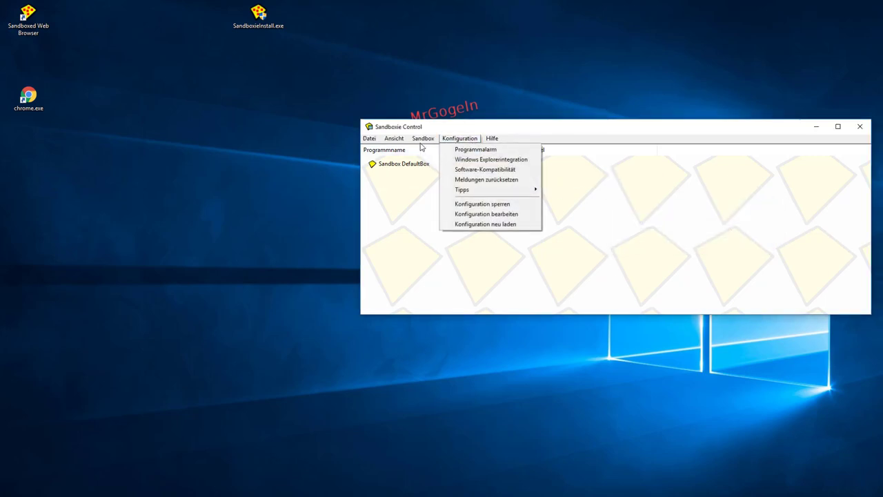
{"action": "mouse_move", "coordinate": [423, 140]}
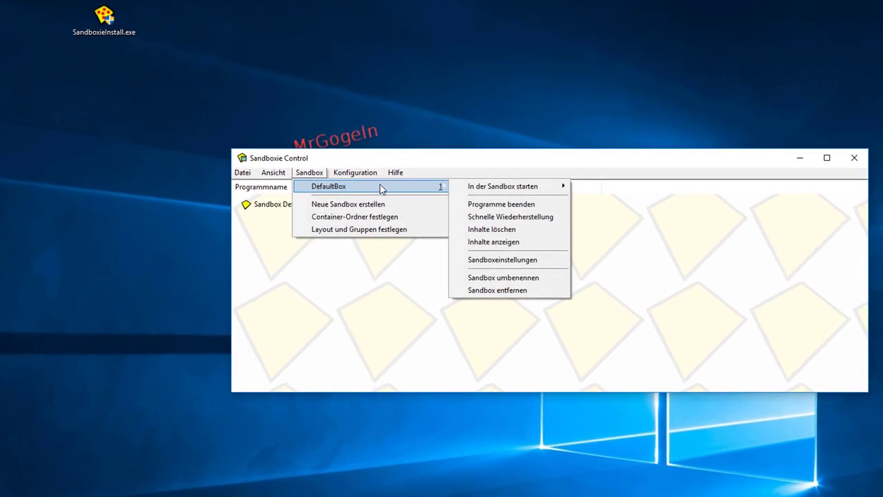
{"action": "left_click", "coordinate": [503, 232]}
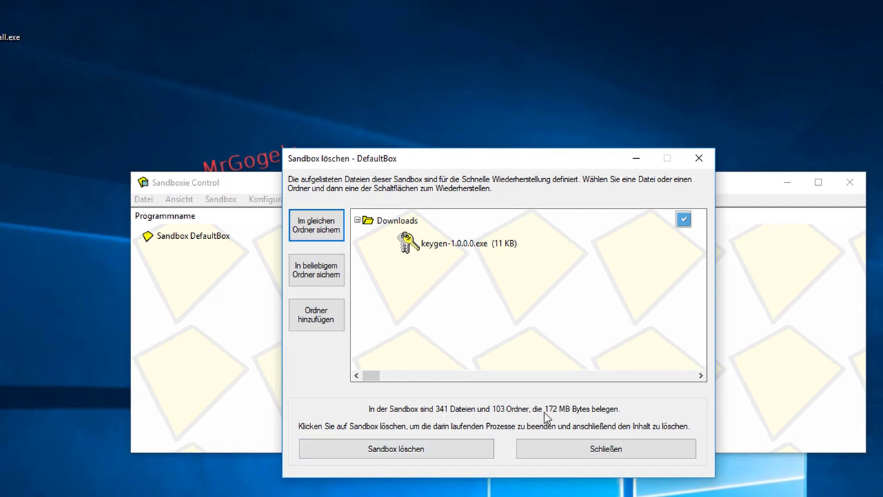
{"action": "left_click", "coordinate": [426, 253]}
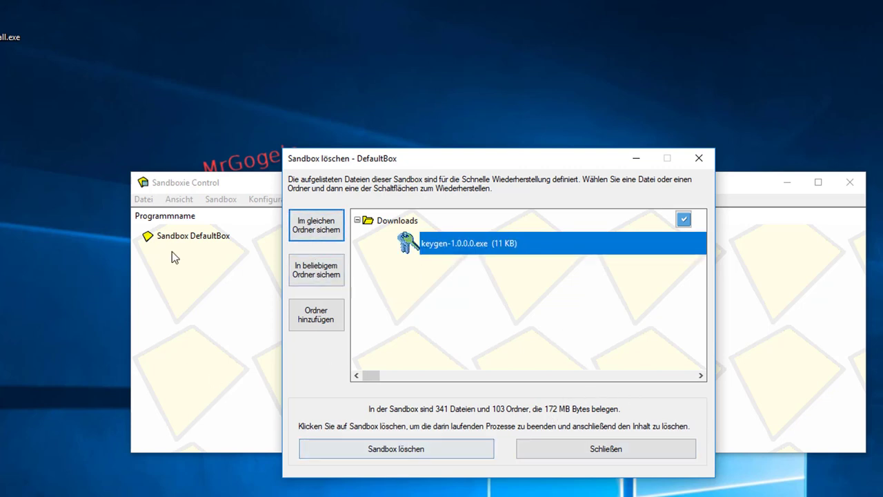
{"action": "left_click", "coordinate": [393, 454]}
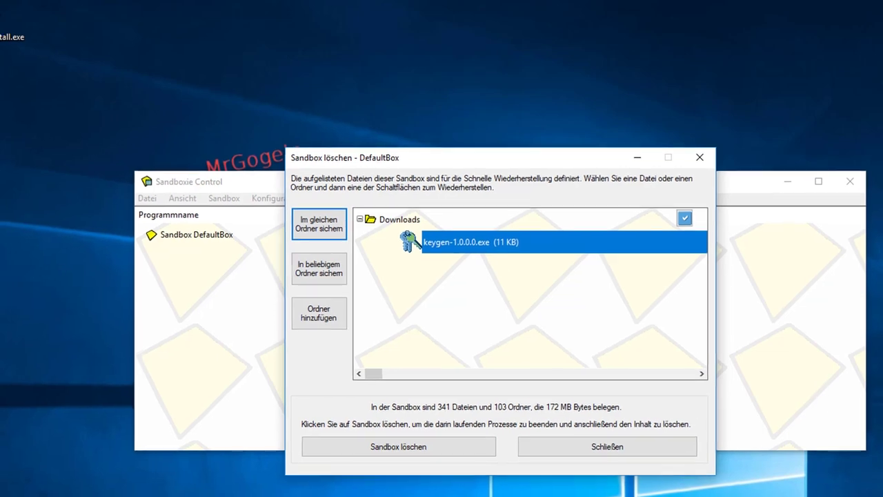
Step: Open a new File Explorer window and browse from System (C:) through Sandbox into the account's subfolder
{"action": "key", "text": "super+e"}
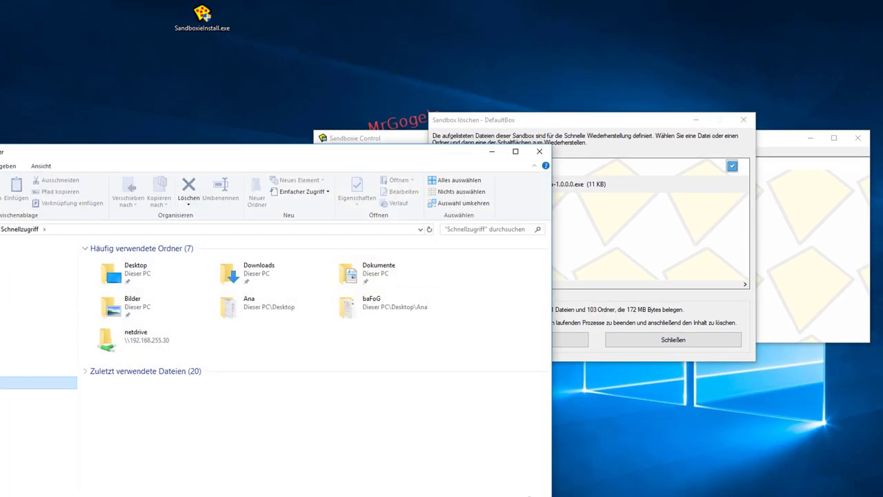
{"action": "left_click", "coordinate": [38, 382]}
{"action": "double_click", "coordinate": [110, 338]}
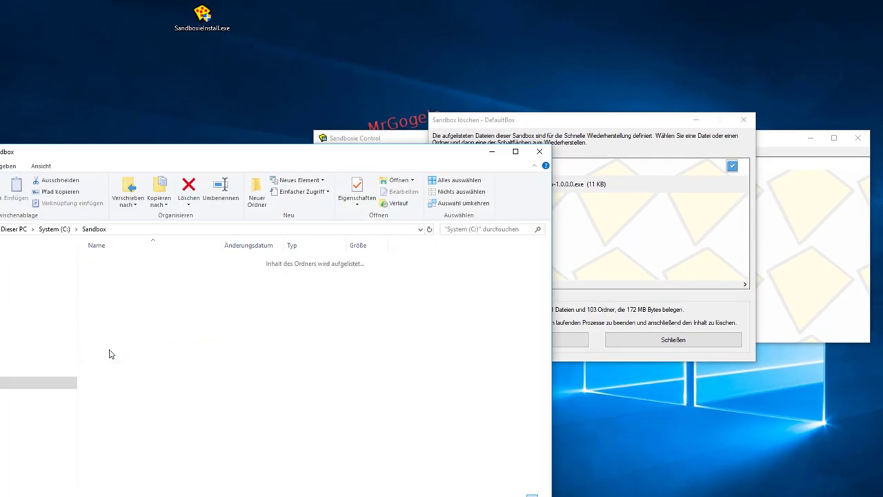
{"action": "double_click", "coordinate": [105, 262]}
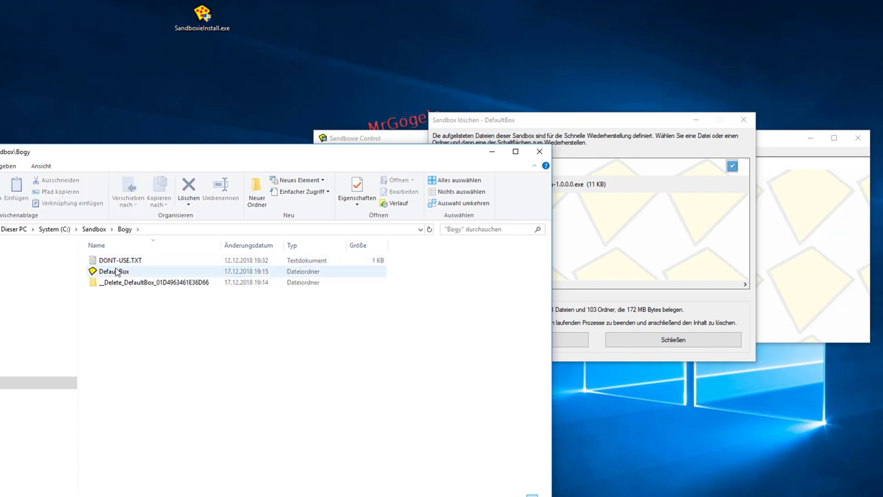
Step: Move the deletion dialog clear of the Explorer window and delete DefaultBox's contents
{"action": "left_click", "coordinate": [590, 262]}
{"action": "left_click_drag", "start_coordinate": [618, 122], "coordinate": [706, 37]}
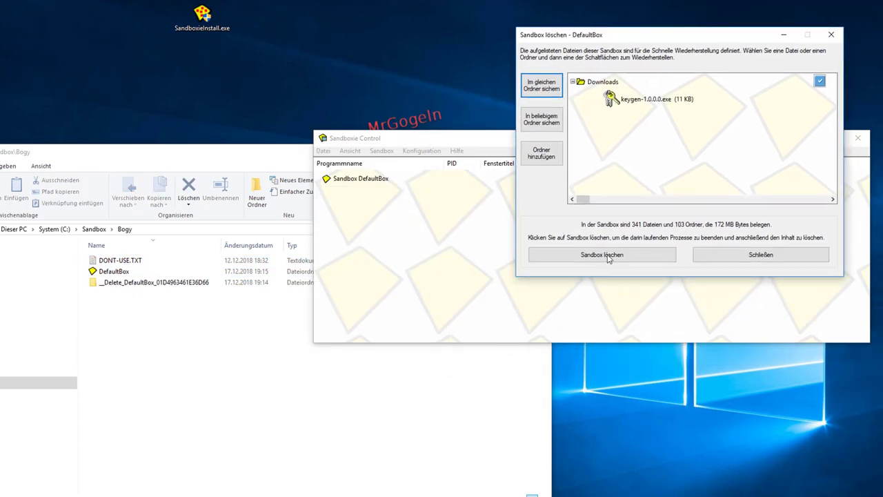
{"action": "left_click", "coordinate": [613, 258]}
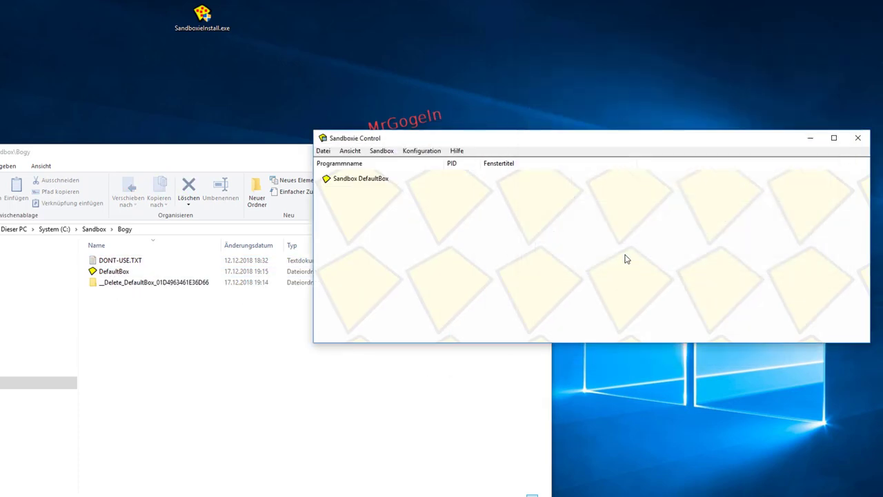
Step: Check the account's sandbox folder for remaining DefaultBox data and close the File Explorer window
{"action": "left_click", "coordinate": [121, 279]}
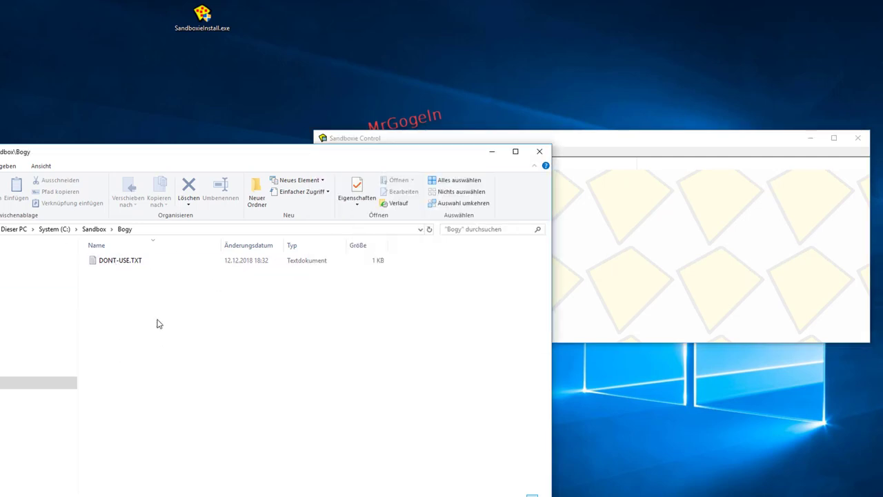
{"action": "right_click", "coordinate": [158, 321]}
{"action": "left_click", "coordinate": [197, 355]}
{"action": "left_click", "coordinate": [539, 152]}
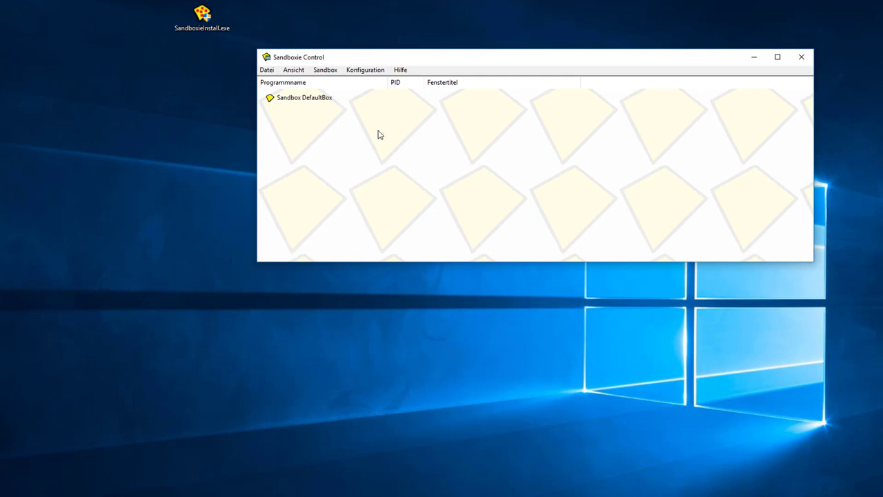
{"action": "left_click", "coordinate": [326, 71]}
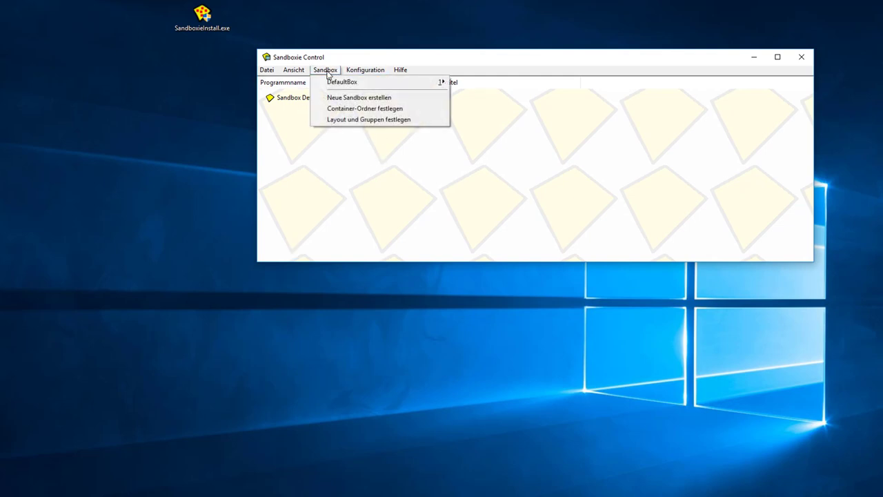
{"action": "mouse_move", "coordinate": [356, 74]}
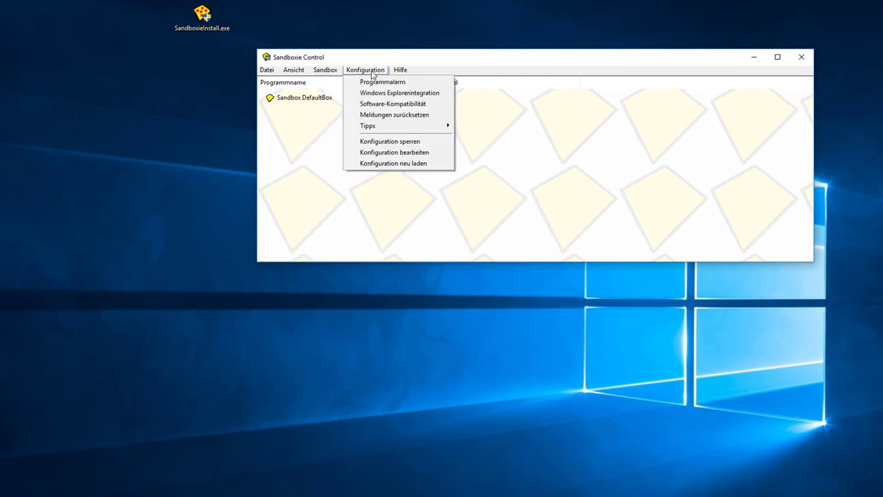
{"action": "left_click", "coordinate": [409, 83]}
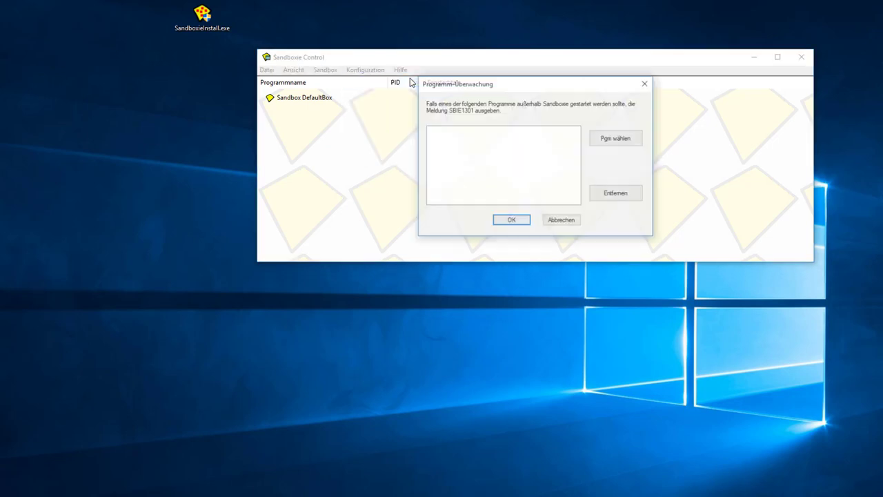
{"action": "left_click", "coordinate": [646, 87]}
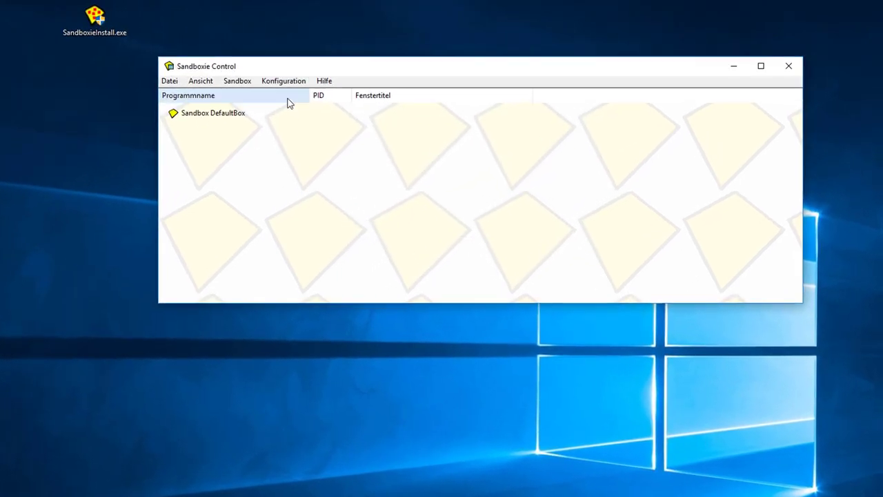
Step: Add firefox.exe to the list of programs that trigger alert SBIE1301 when started outside Sandboxie
{"action": "left_click", "coordinate": [373, 70]}
{"action": "left_click", "coordinate": [395, 83]}
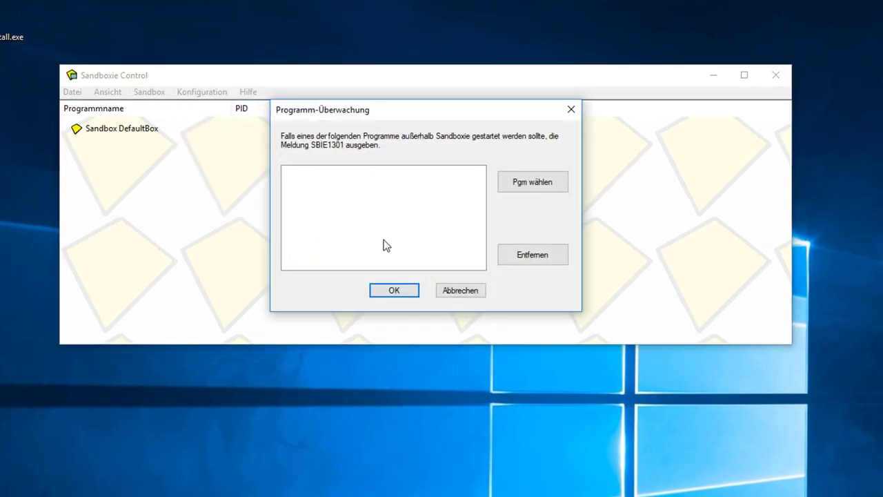
{"action": "left_click", "coordinate": [543, 257]}
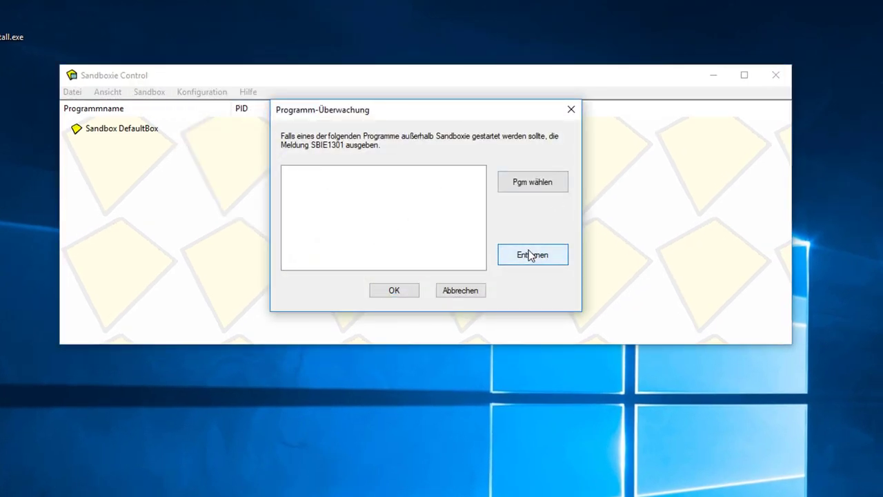
{"action": "left_click", "coordinate": [526, 187]}
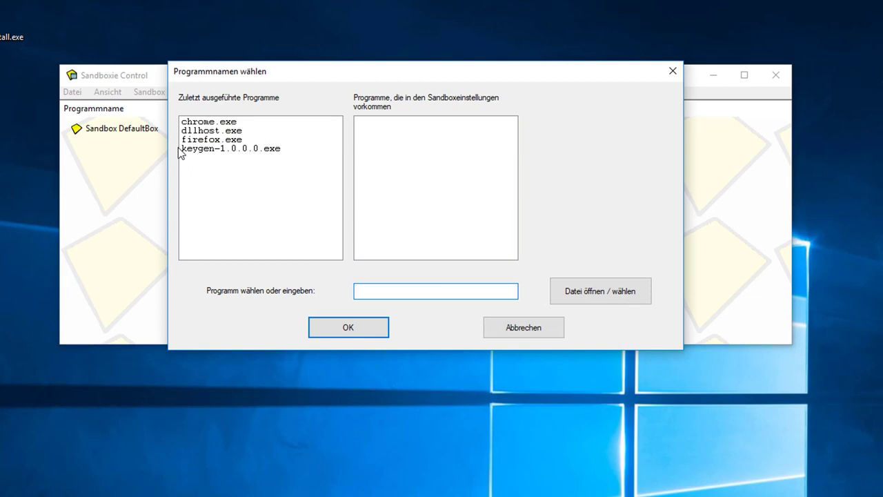
{"action": "left_click", "coordinate": [213, 149]}
{"action": "left_click", "coordinate": [209, 140]}
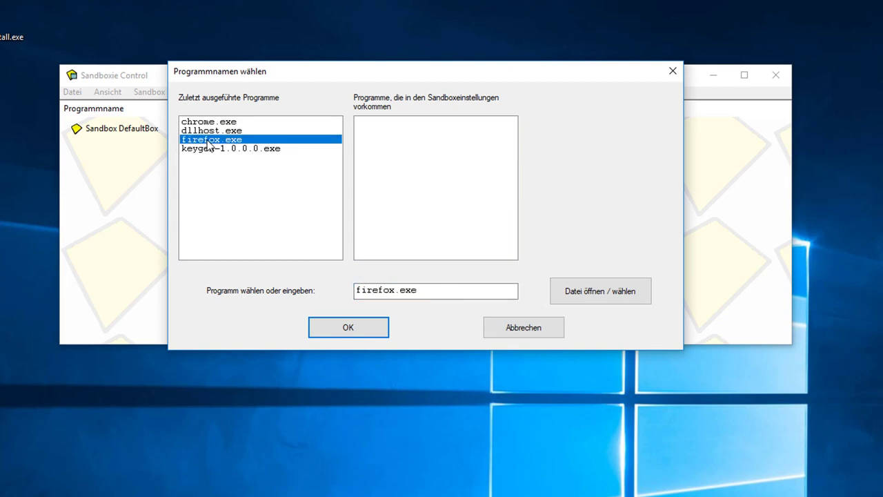
{"action": "left_click", "coordinate": [364, 329]}
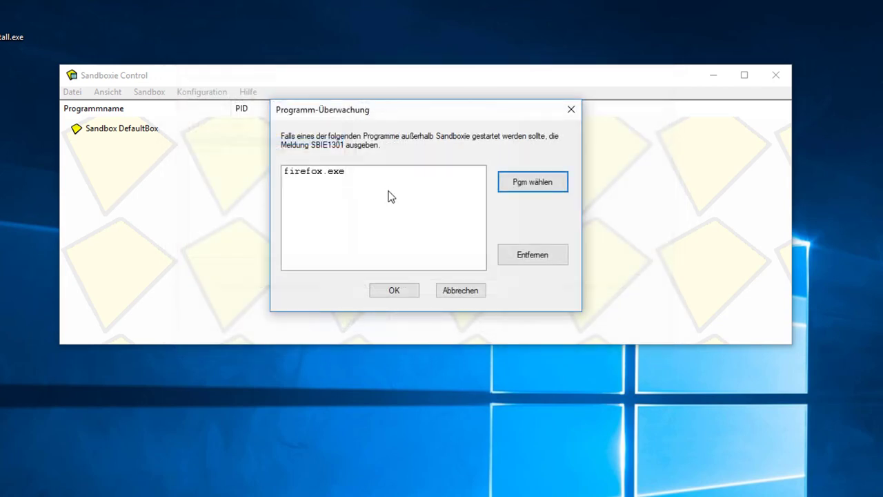
Step: Confirm the program alert list, test it by starting Firefox outside the sandbox, and dismiss the Sandboxie messages
{"action": "left_click", "coordinate": [307, 173]}
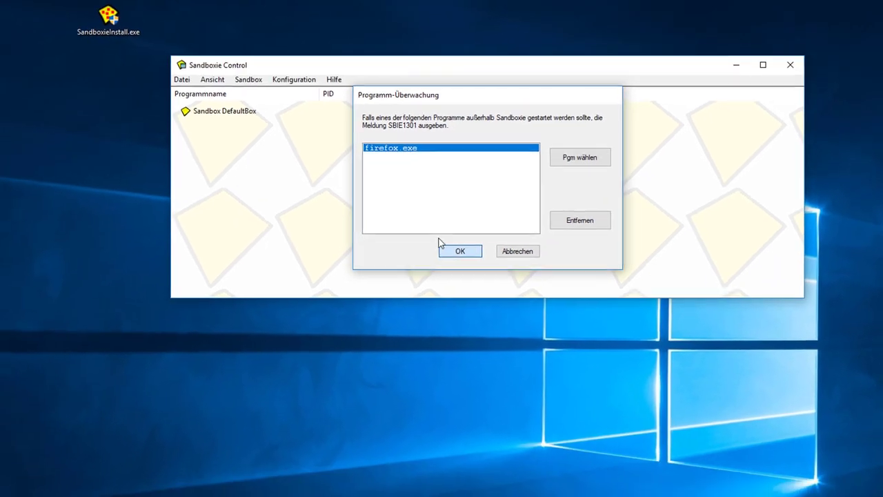
{"action": "left_click", "coordinate": [400, 283]}
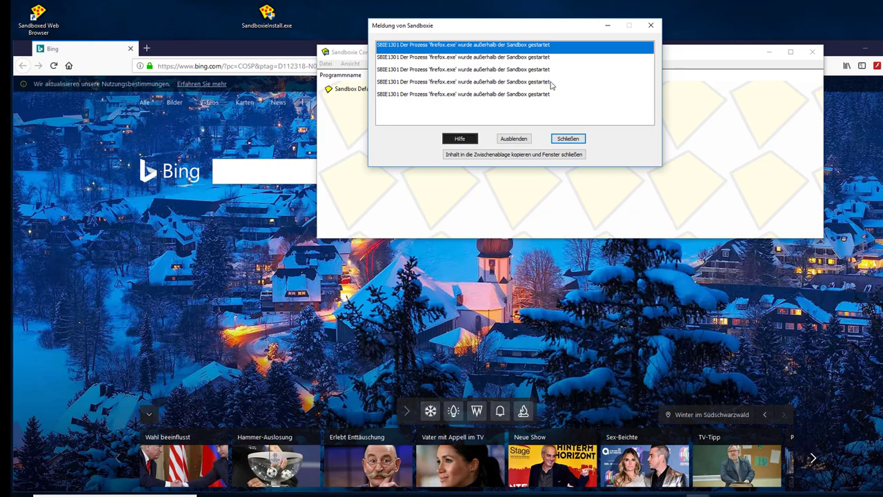
{"action": "left_click", "coordinate": [566, 139]}
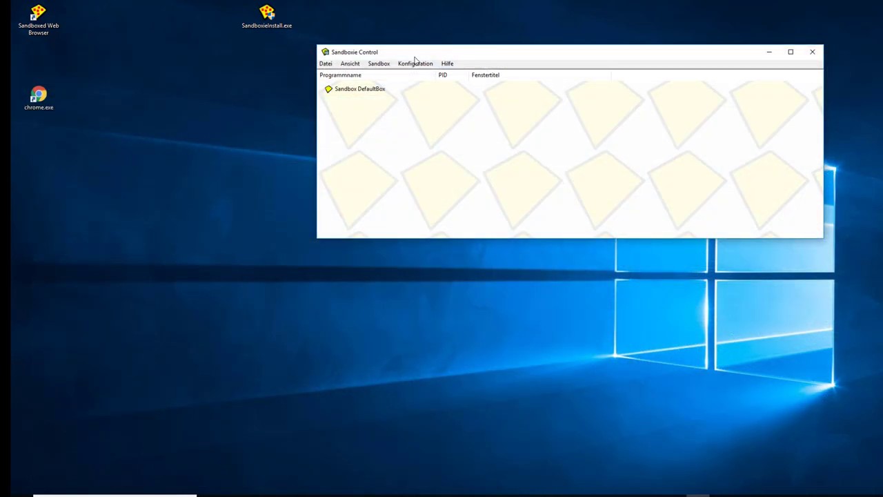
Step: Through the Windows Explorer integration settings, add a desktop shortcut that starts Firefox in DefaultBox
{"action": "left_click", "coordinate": [416, 62]}
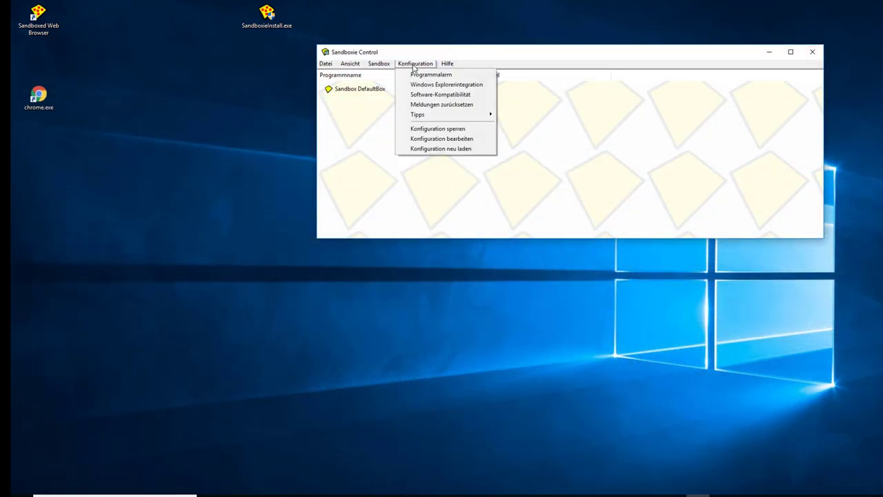
{"action": "left_click", "coordinate": [447, 85]}
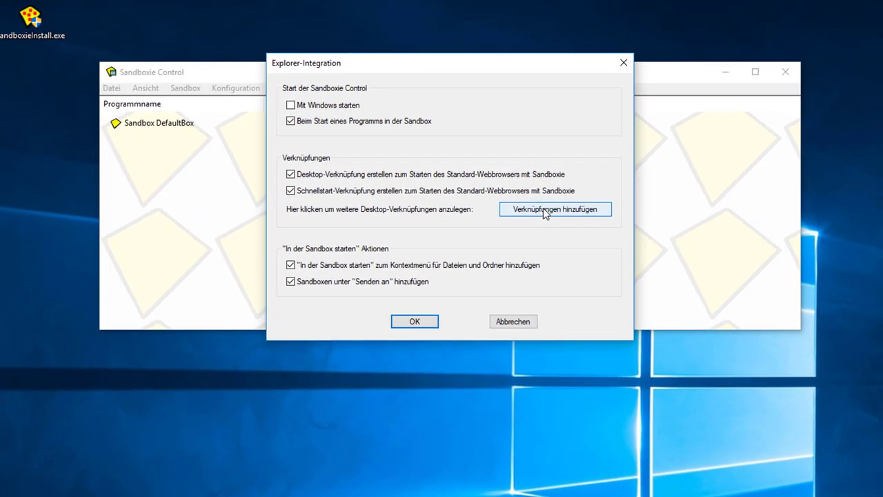
{"action": "left_click", "coordinate": [540, 215]}
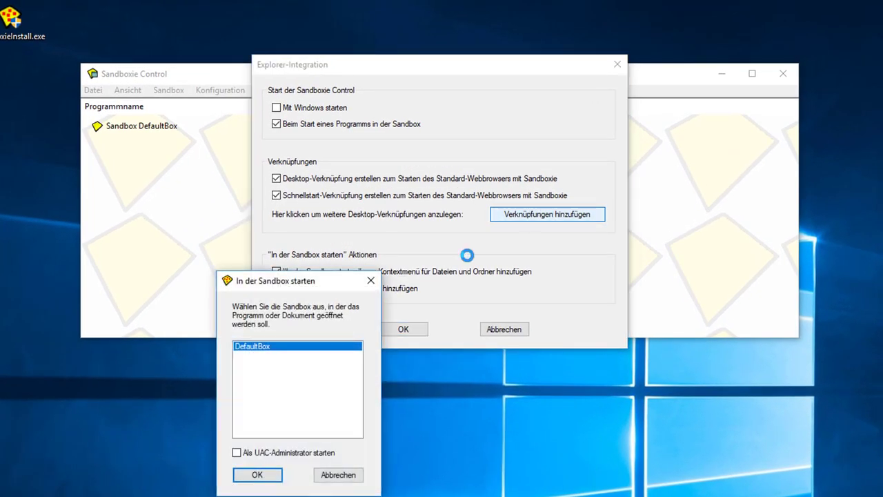
{"action": "left_click", "coordinate": [257, 474]}
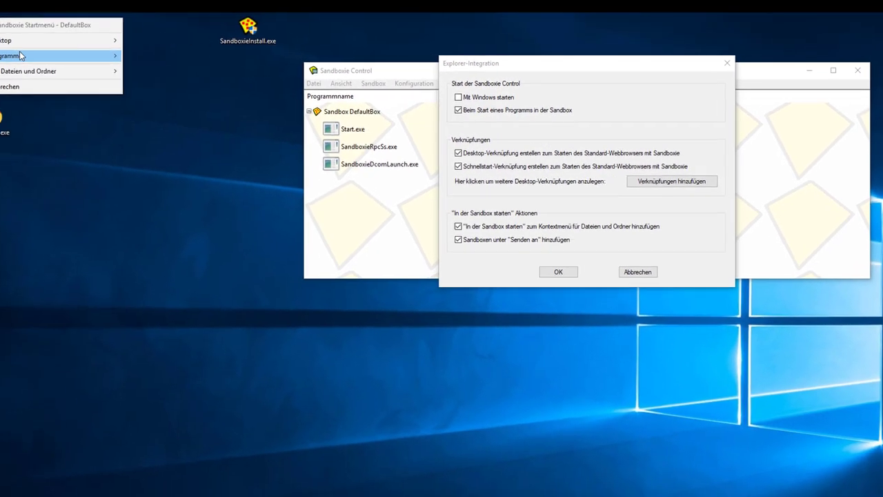
{"action": "mouse_move", "coordinate": [42, 56]}
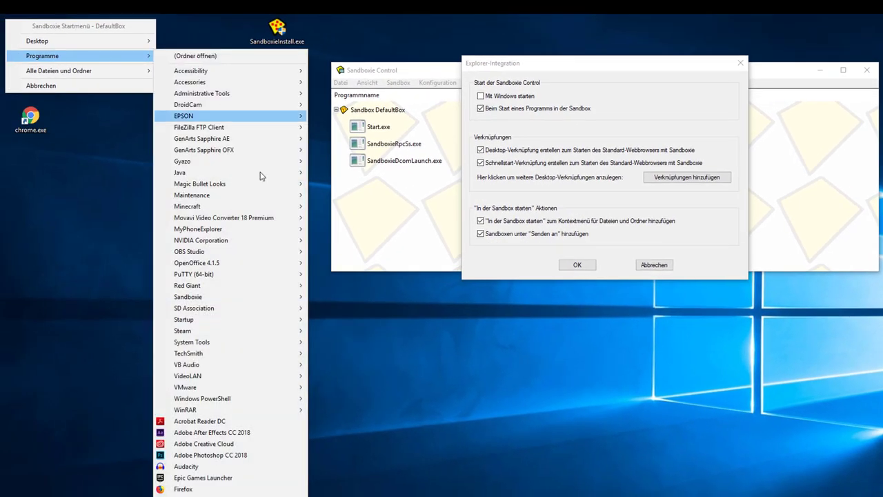
{"action": "left_click", "coordinate": [178, 487]}
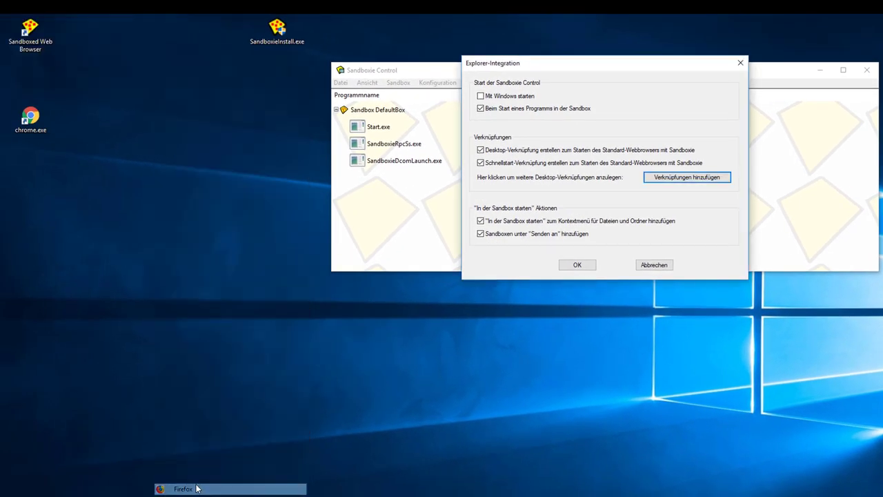
Step: Place the [DefaultBox] Firefox shortcut on the desktop below SandboxieInstall.exe and launch Firefox from it
{"action": "left_click_drag", "start_coordinate": [30, 73], "coordinate": [276, 122]}
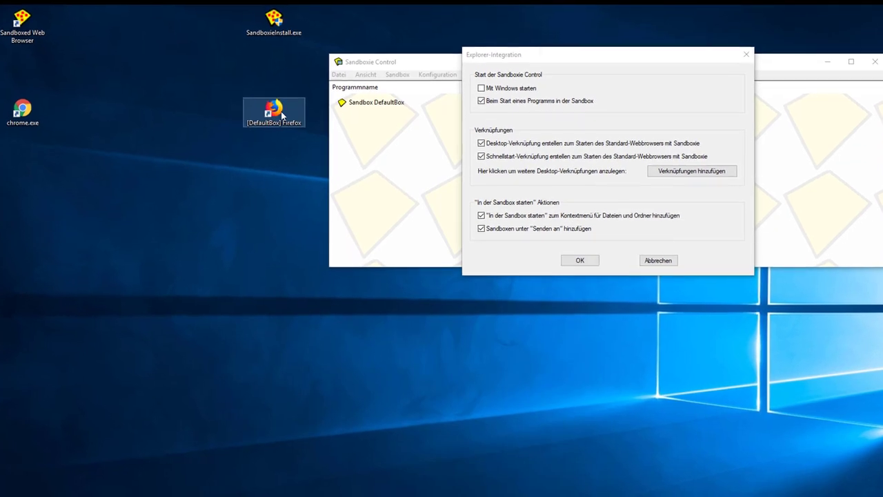
{"action": "left_click", "coordinate": [278, 91]}
{"action": "left_click", "coordinate": [271, 105]}
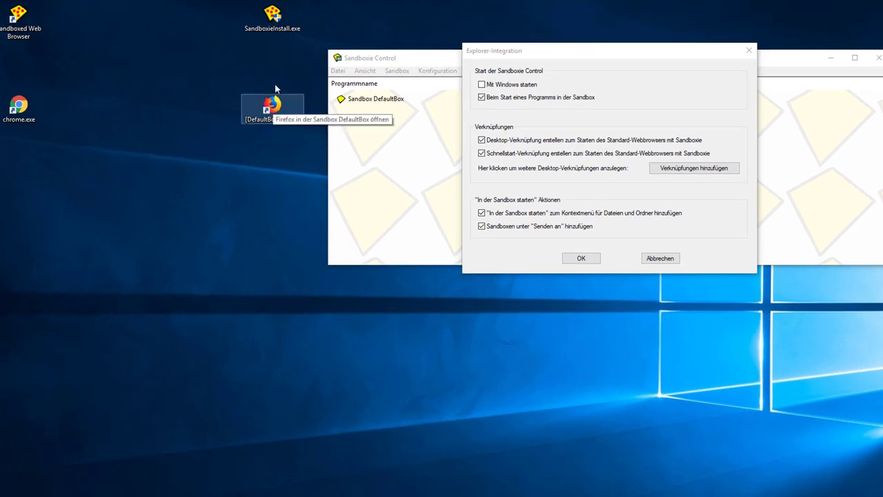
{"action": "double_click", "coordinate": [271, 107]}
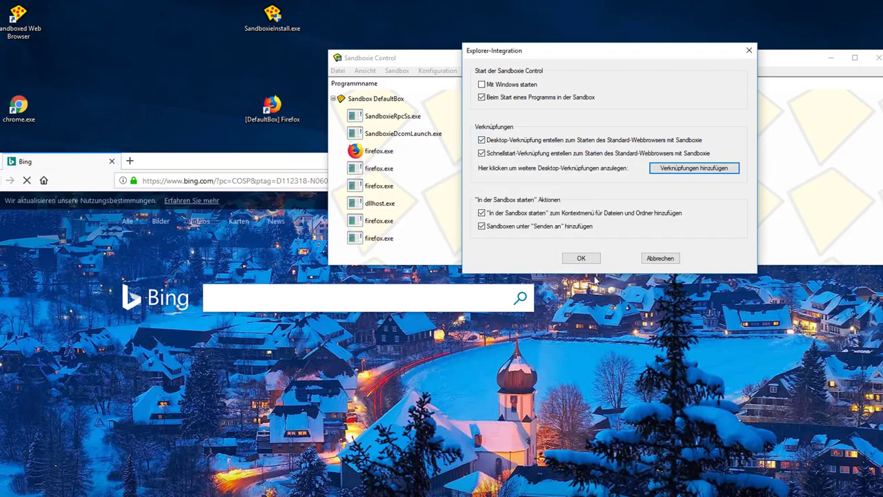
Step: Confirm the Explorer integration settings, move the sandboxed Firefox window up the desktop to inspect it, and close it
{"action": "left_click", "coordinate": [581, 258]}
{"action": "left_click", "coordinate": [222, 157]}
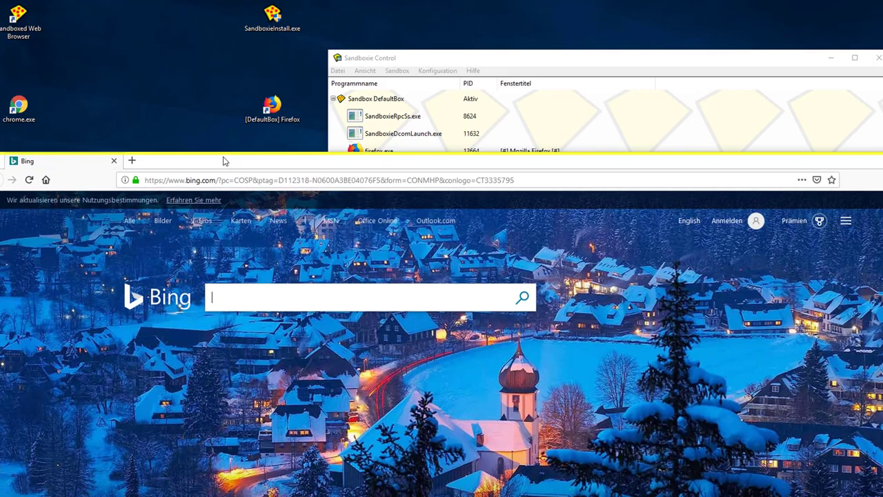
{"action": "left_click_drag", "start_coordinate": [354, 163], "coordinate": [339, 75]}
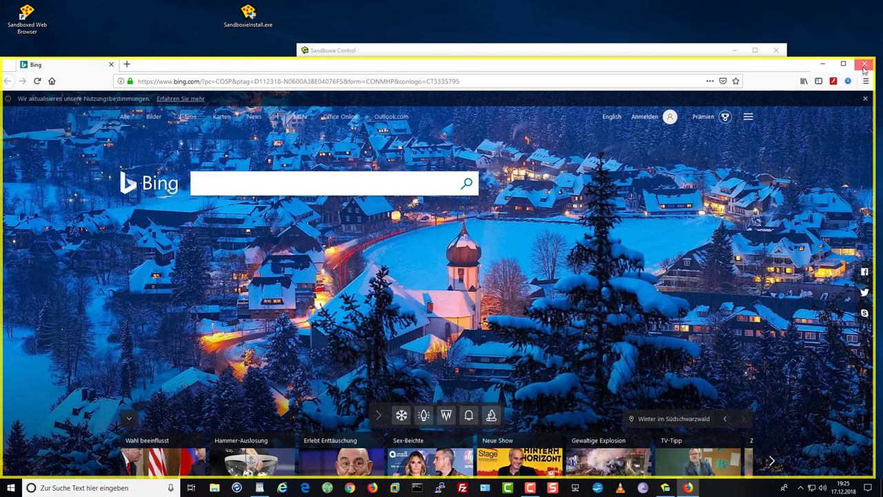
{"action": "left_click", "coordinate": [865, 64]}
{"action": "left_click", "coordinate": [391, 61]}
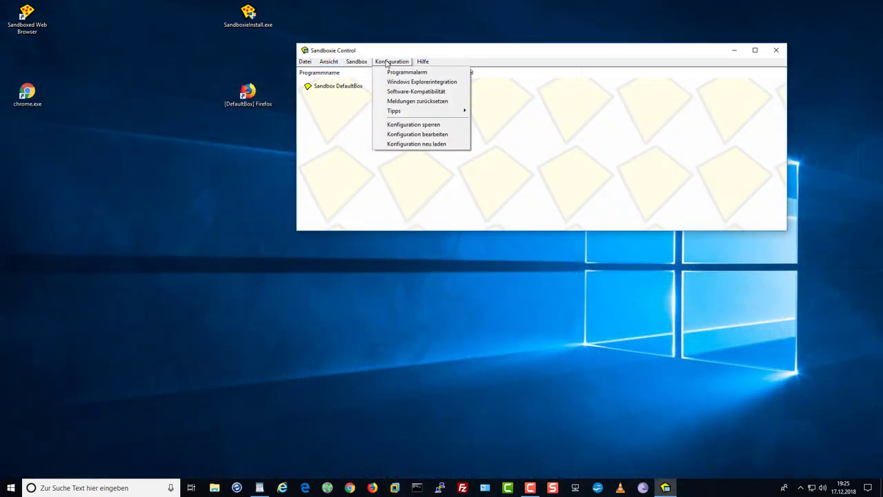
{"action": "mouse_move", "coordinate": [424, 61]}
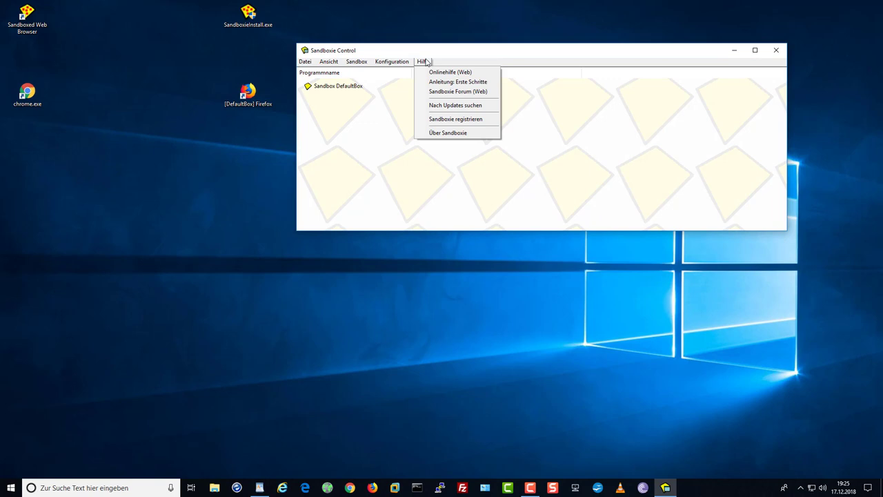
{"action": "mouse_move", "coordinate": [351, 66]}
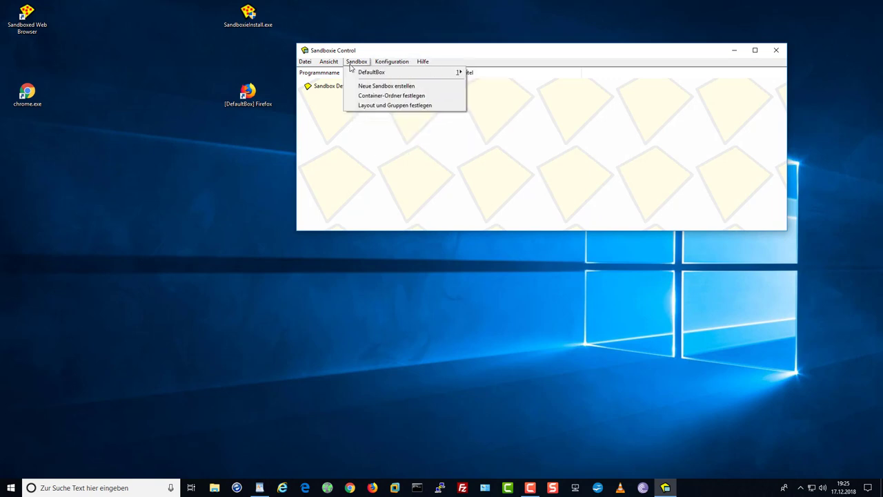
{"action": "mouse_move", "coordinate": [311, 62]}
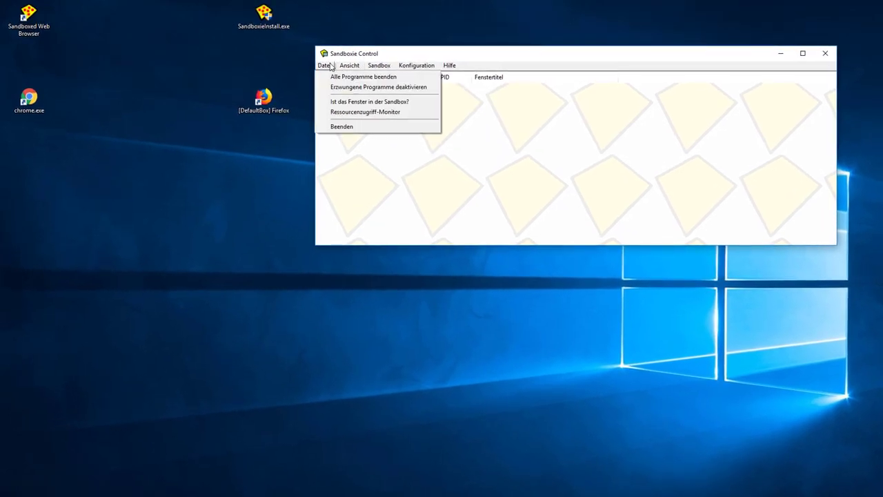
{"action": "mouse_move", "coordinate": [407, 65]}
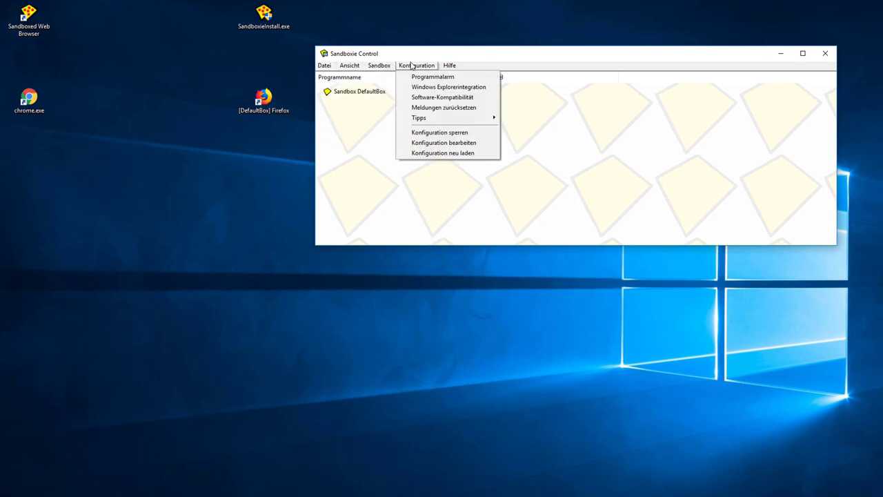
{"action": "left_click", "coordinate": [704, 115]}
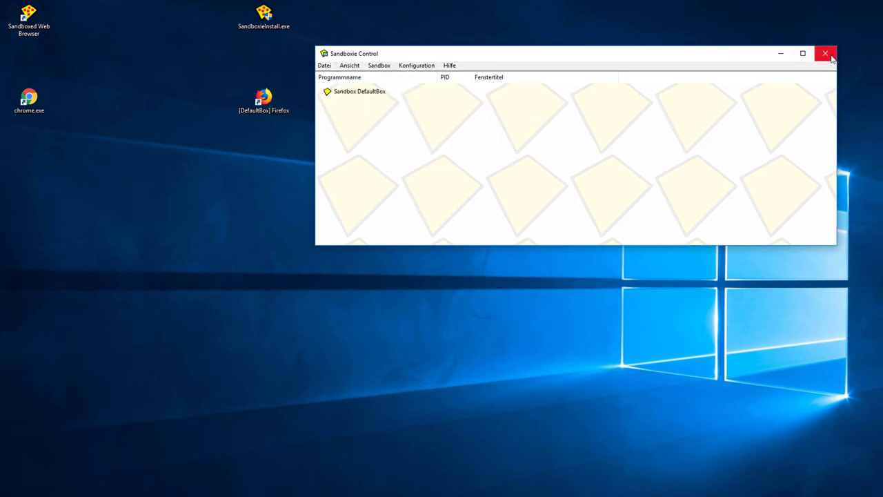
Step: Close the Sandboxie Control window
{"action": "left_click", "coordinate": [825, 55]}
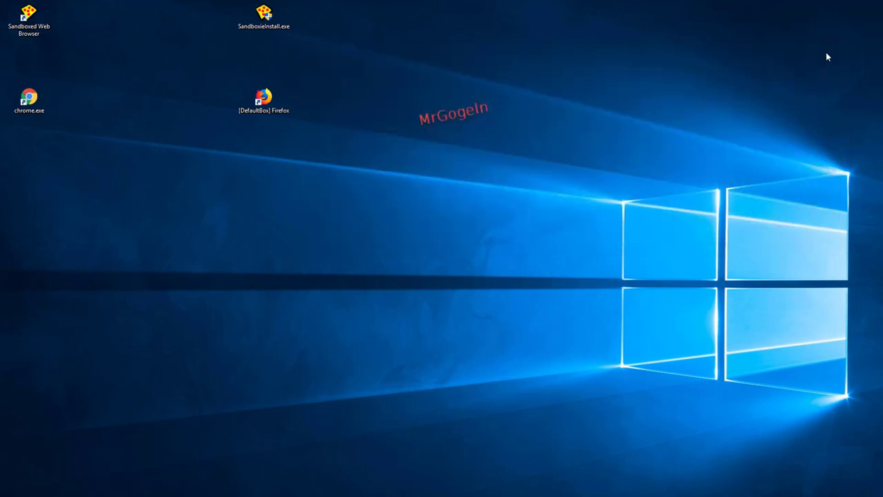